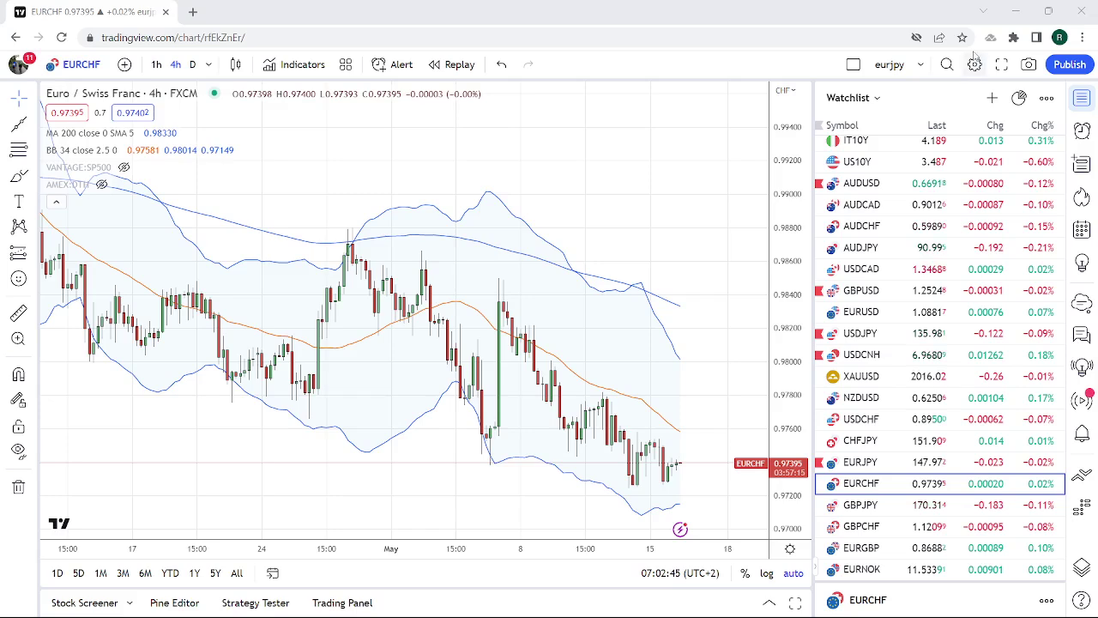
Switch the EURCHF chart from 4-hour to daily candles.
left_click(191, 65)
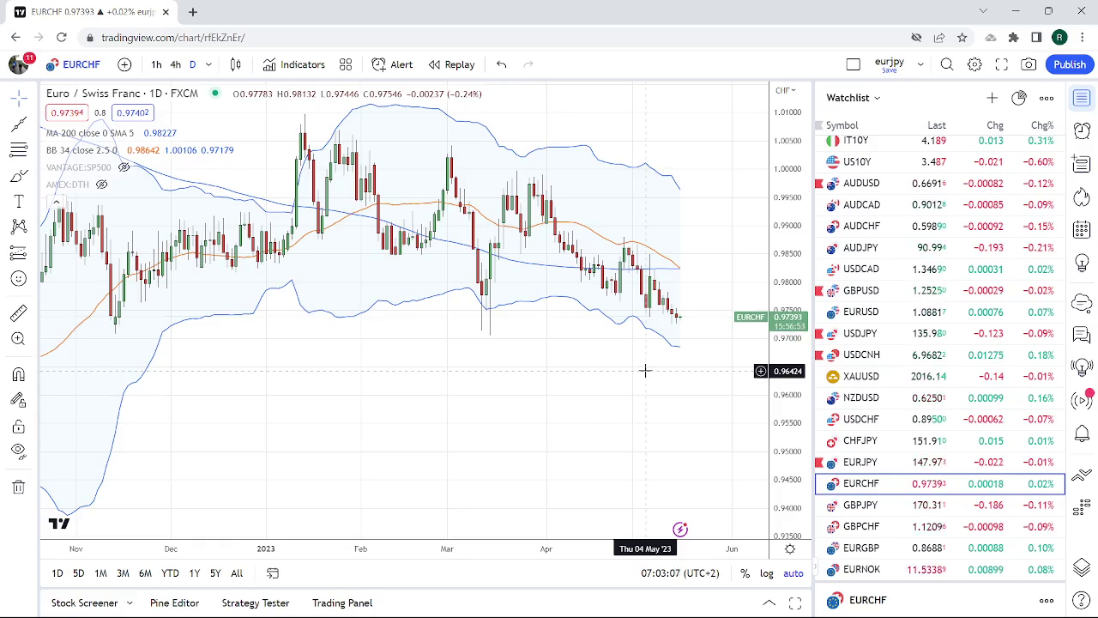
Load the USDCHF chart from the watchlist.
left_click(872, 422)
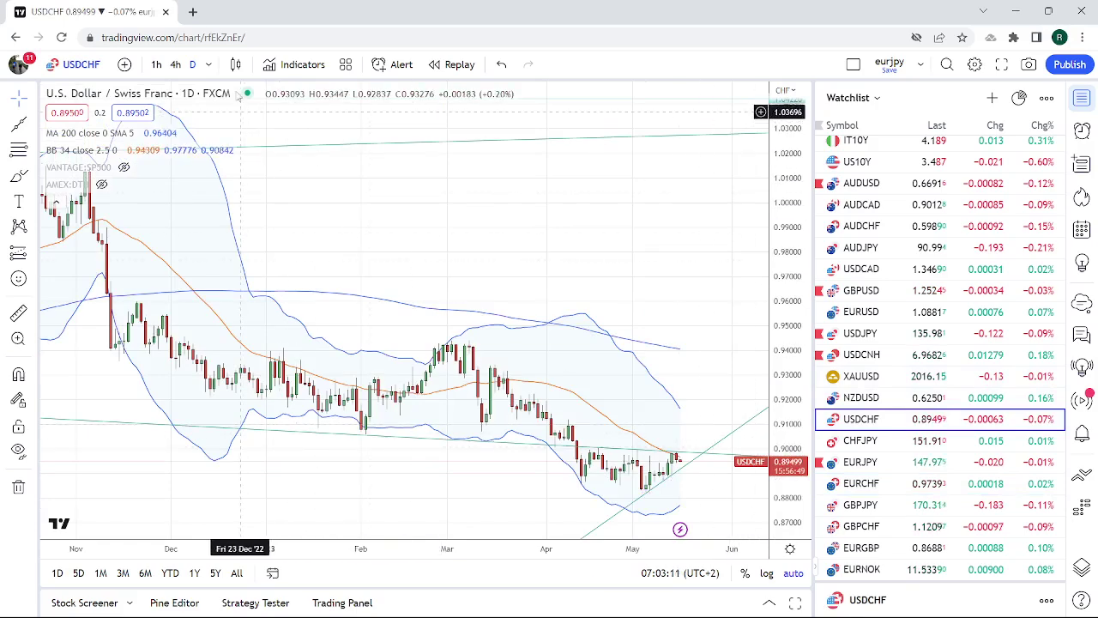
Check USDCHF on 1-hour, then 4-hour candles, and then load the GBPUSD chart.
left_click(157, 64)
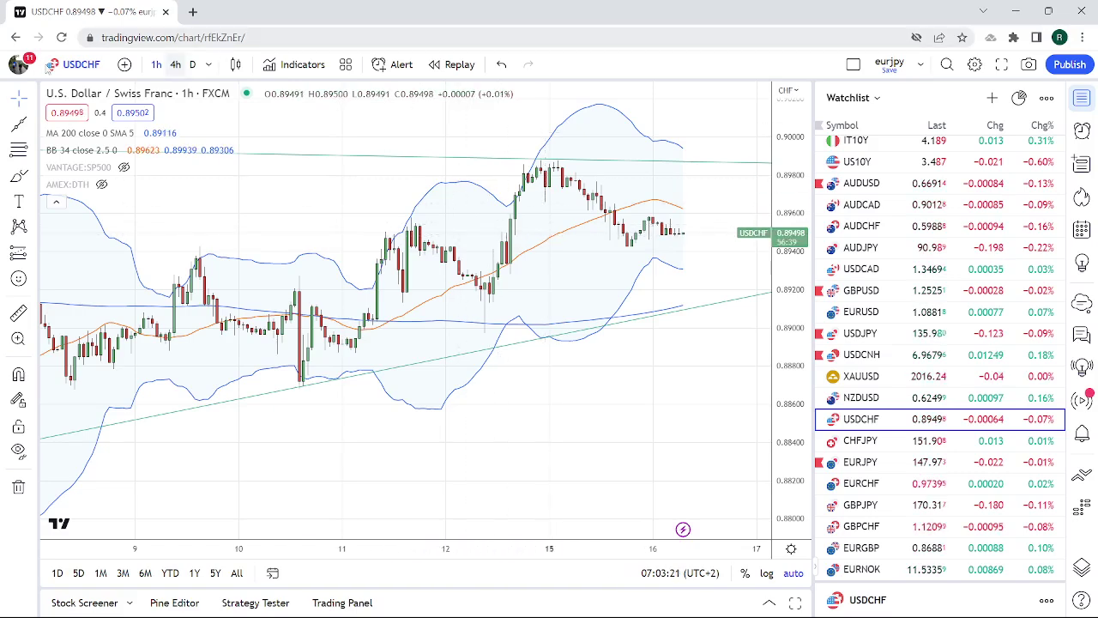
left_click(175, 68)
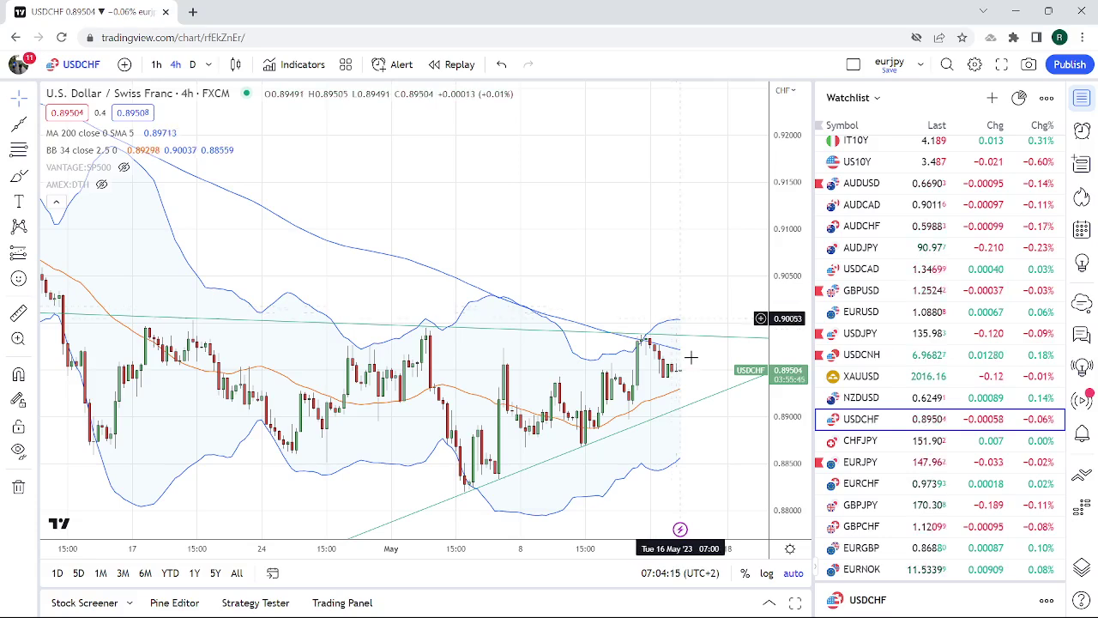
left_click(867, 291)
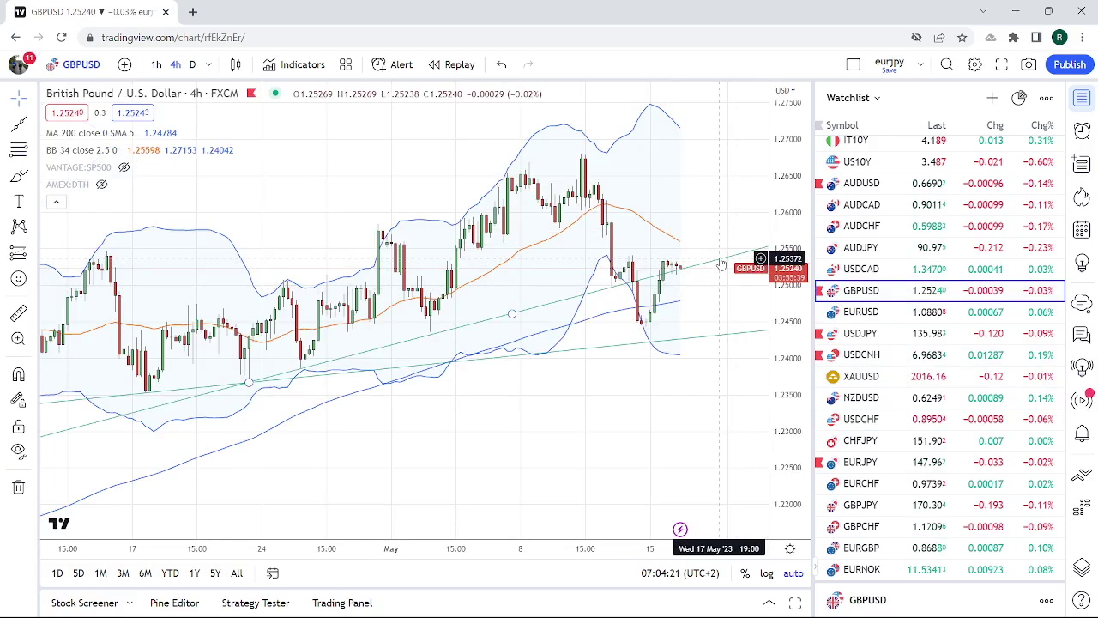
Remove the upper green extended trend line from the GBPUSD chart through its context menu.
right_click(550, 304)
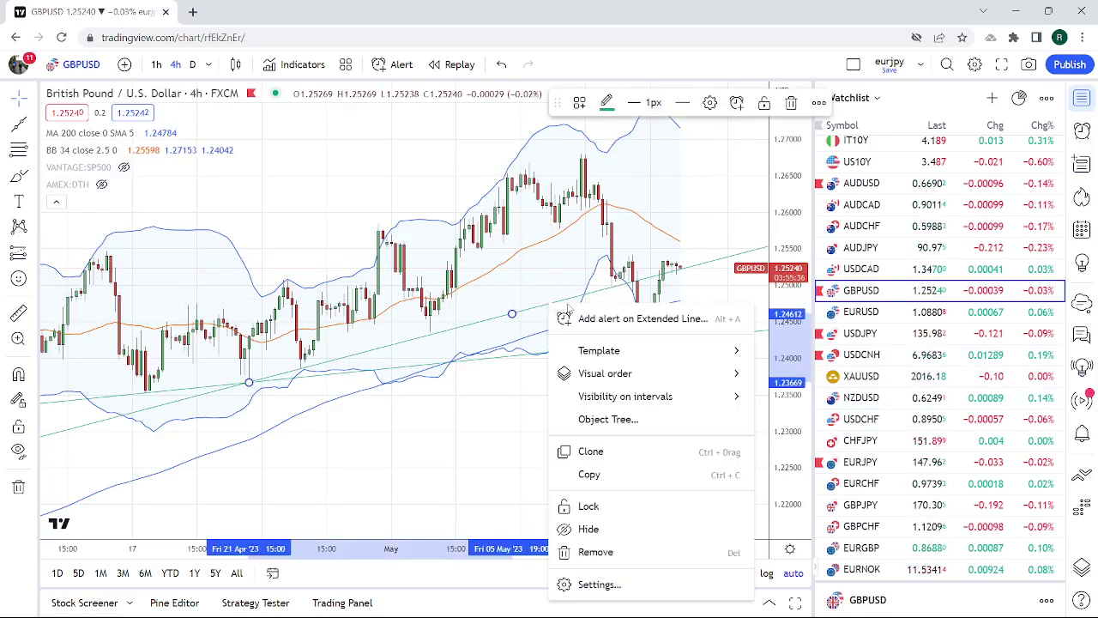
left_click(595, 552)
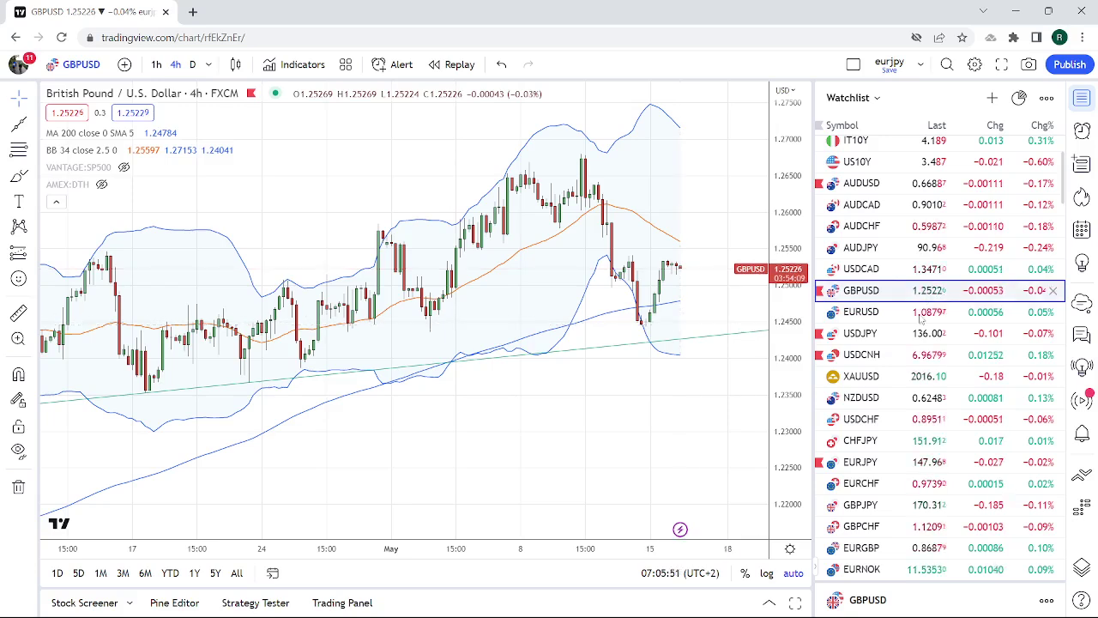
Open EURGBP and zoom around its 4-hour chart, then load GBPJPY.
left_click(879, 549)
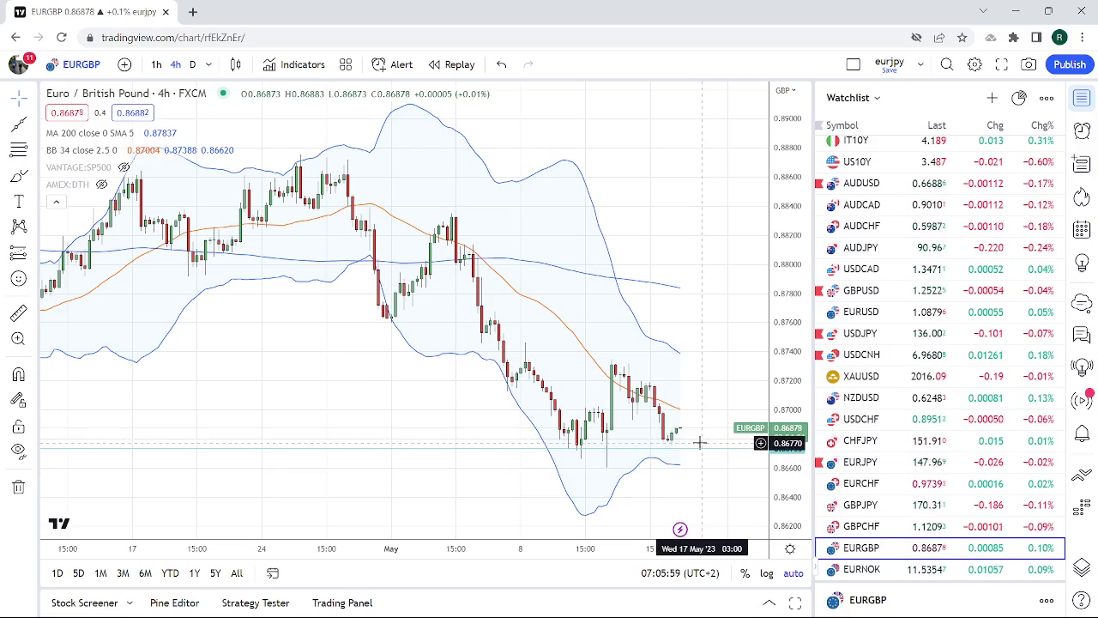
scroll(506, 286, "down", 2)
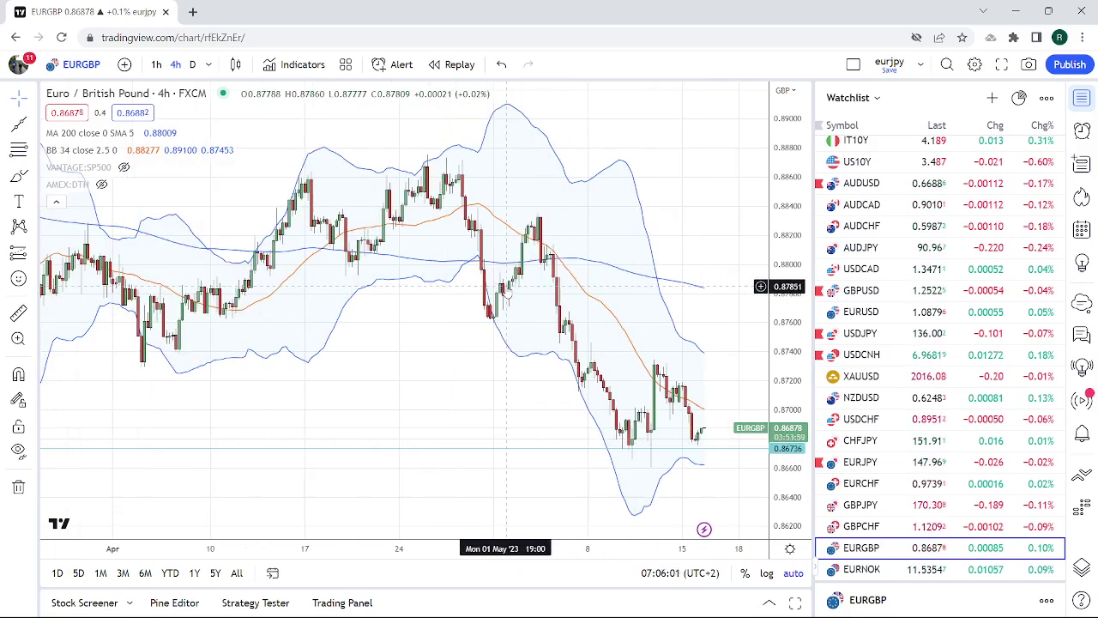
scroll(504, 330, "up", 1)
scroll(503, 334, "up", 1)
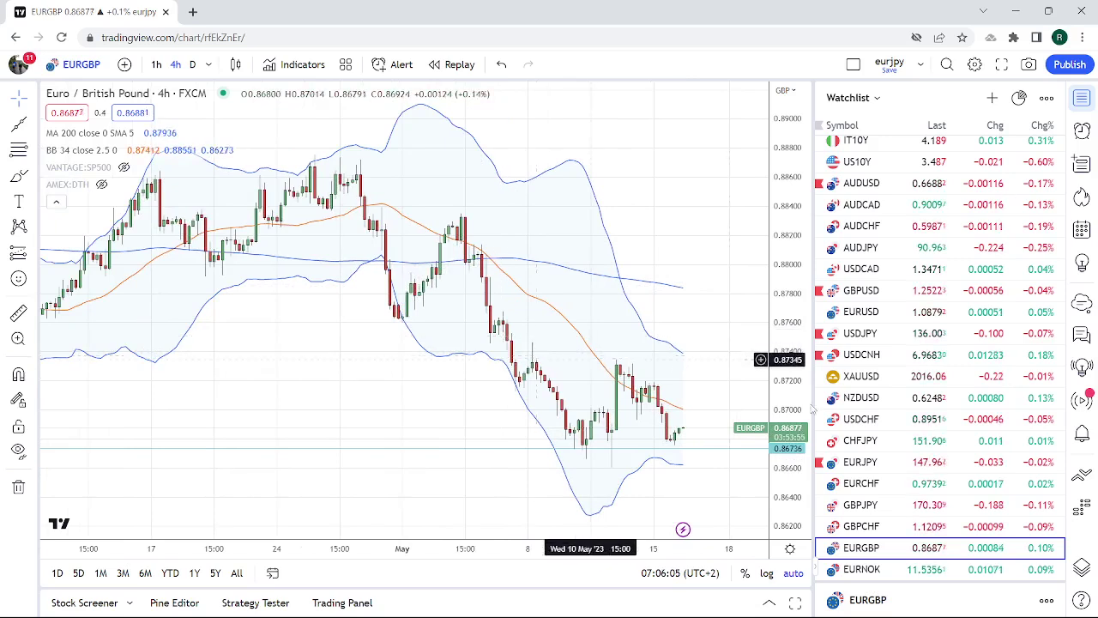
mouse_move(860, 504)
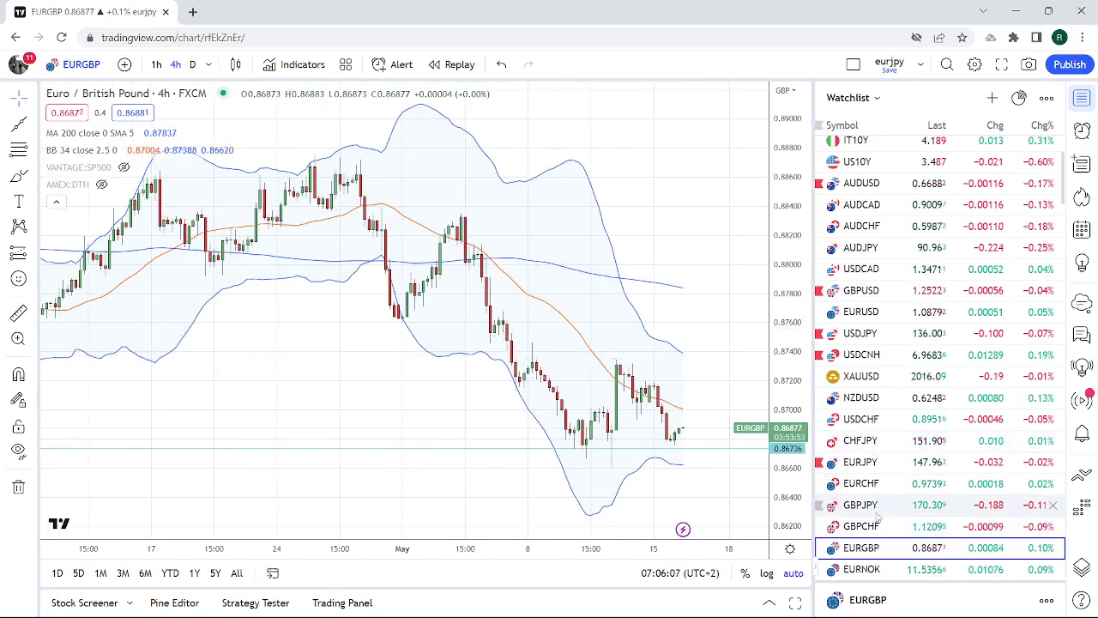
left_click(876, 512)
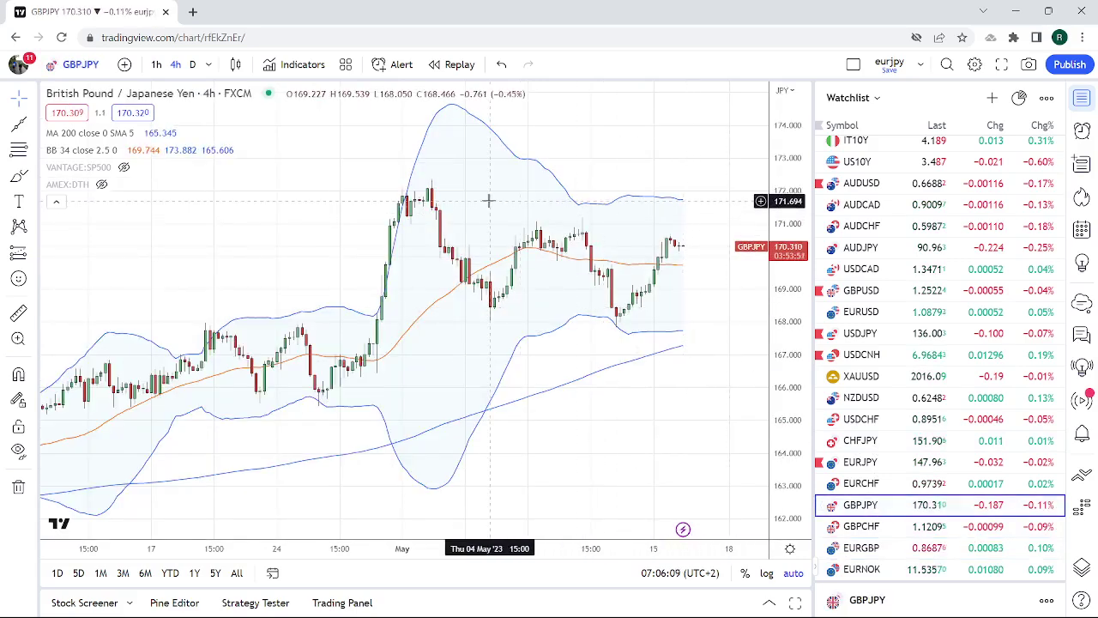
Draw an extended line on GBPJPY from the early-May high to the latest candles.
left_click(33, 126)
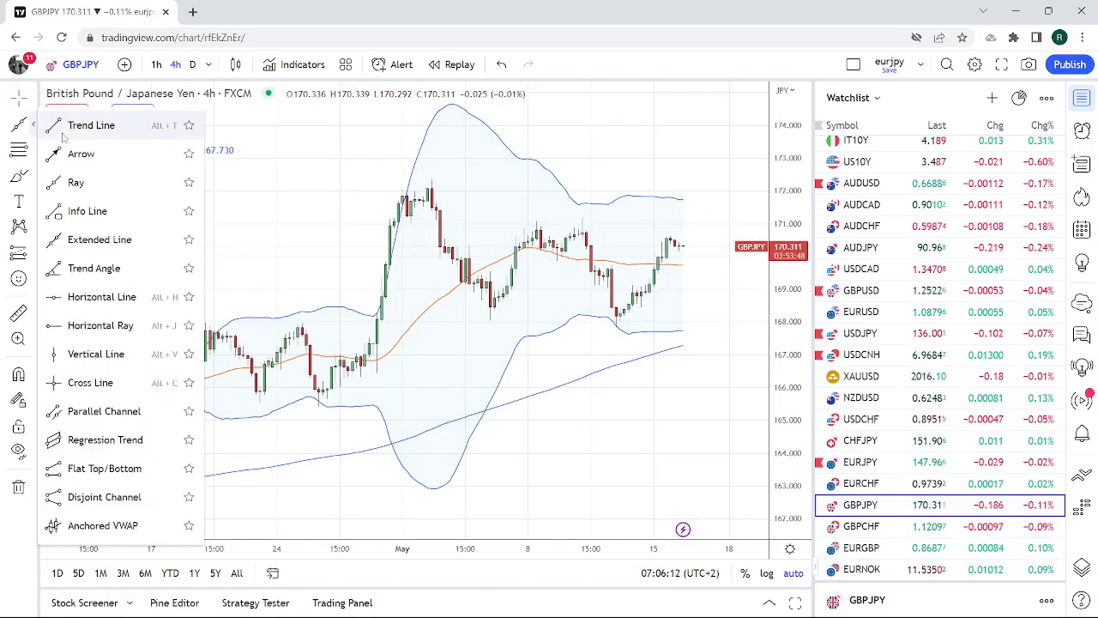
left_click(99, 239)
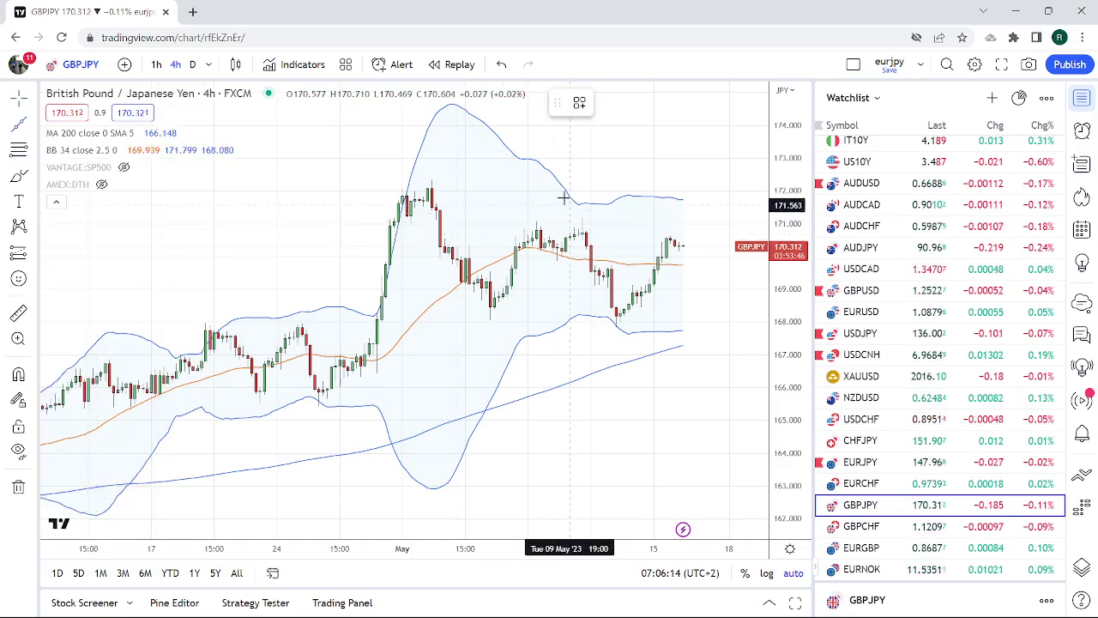
left_click(432, 179)
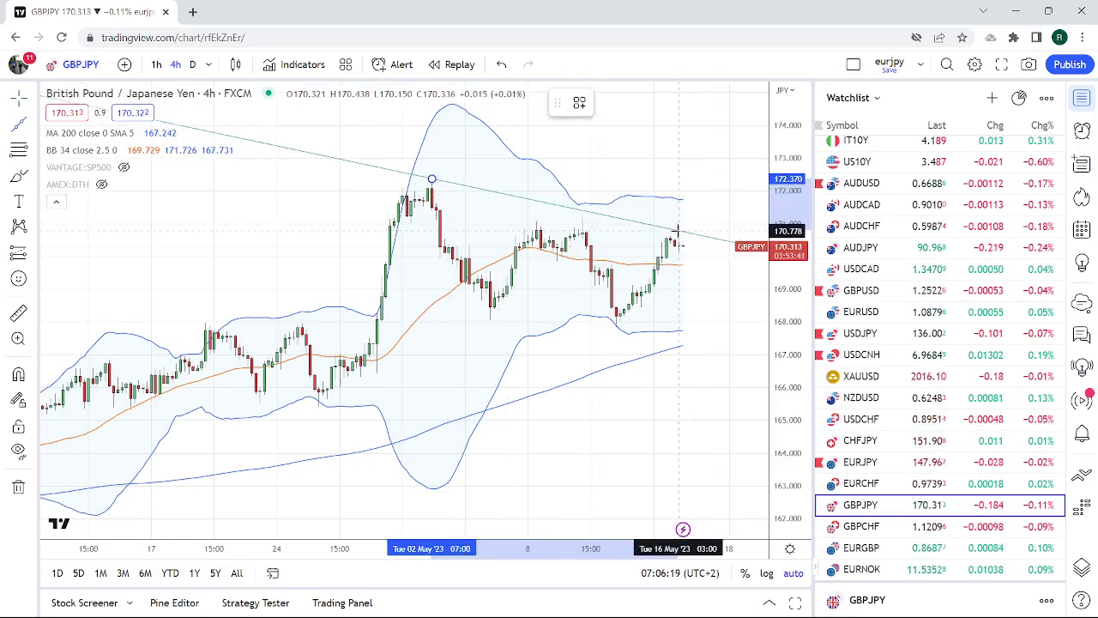
left_click(678, 240)
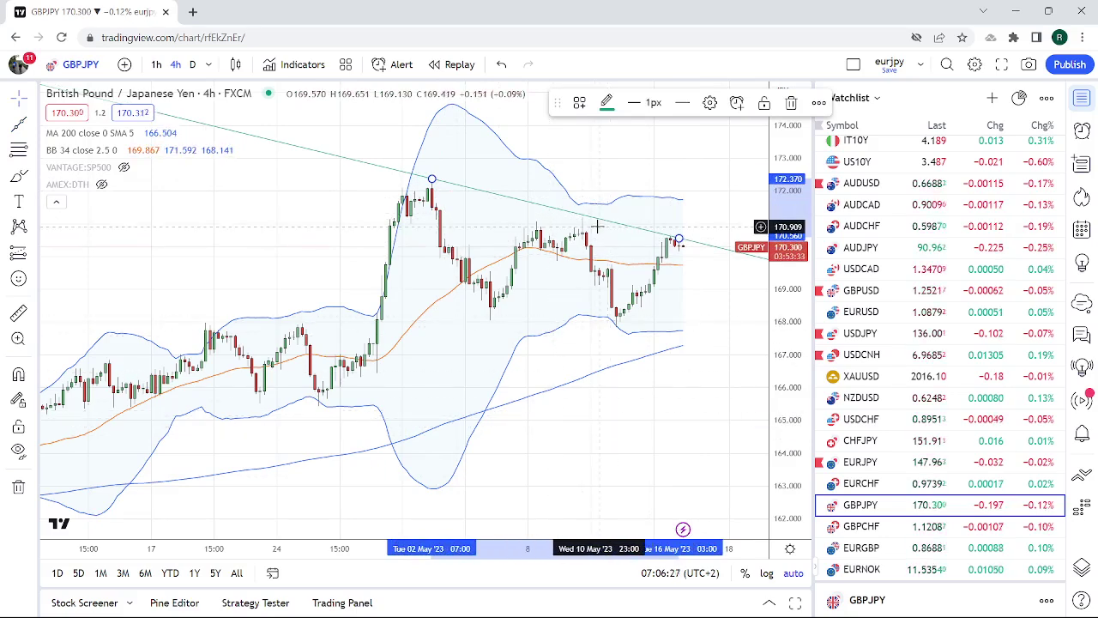
Scroll down the watchlist and load the EURCAD chart.
scroll(598, 212, "down", 1)
scroll(599, 219, "down", 1)
scroll(601, 231, "down", 1)
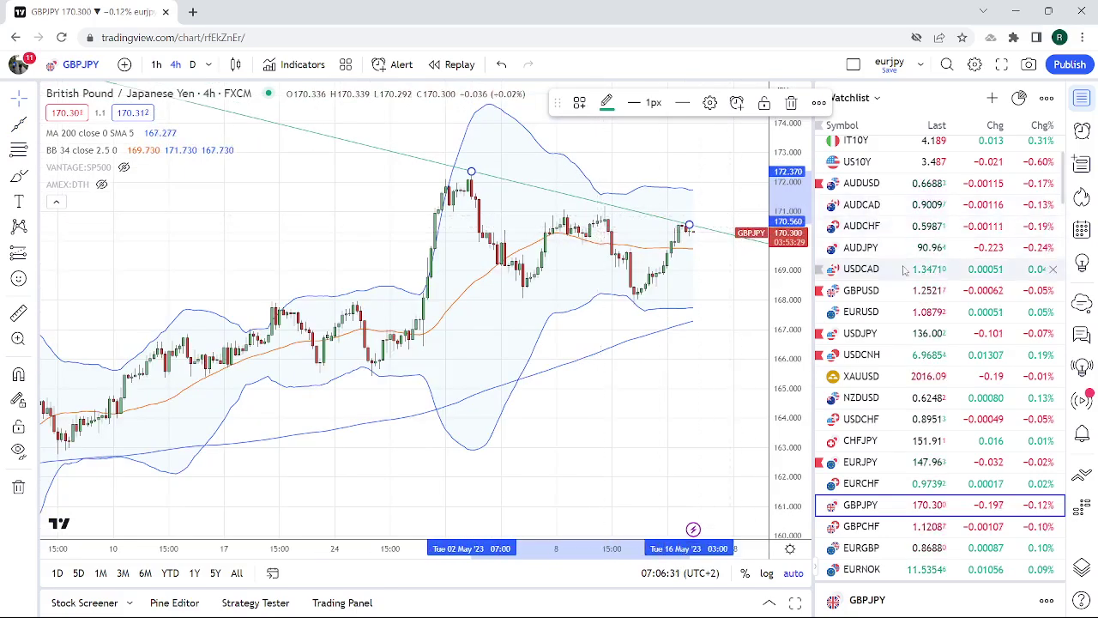
scroll(904, 271, "down", 1)
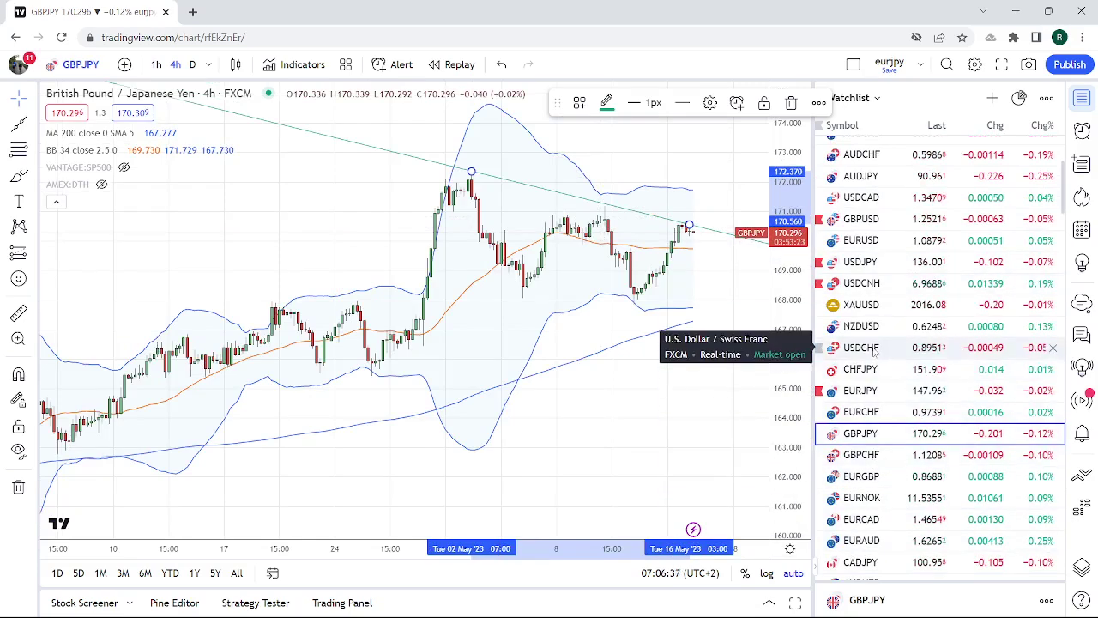
scroll(875, 360, "down", 1)
scroll(889, 421, "down", 1)
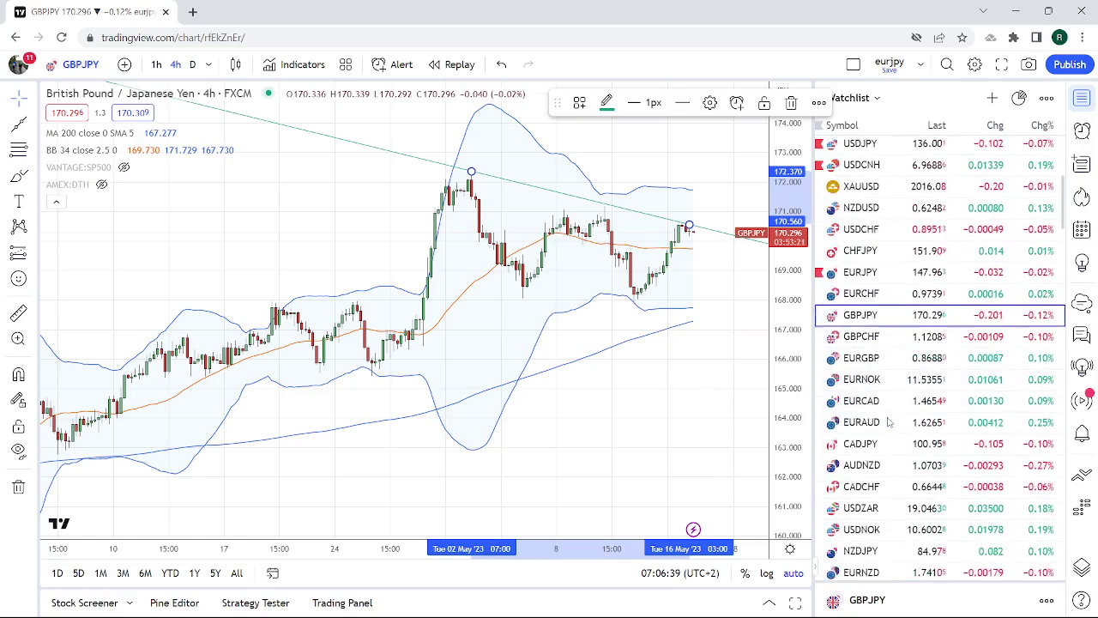
scroll(889, 420, "down", 1)
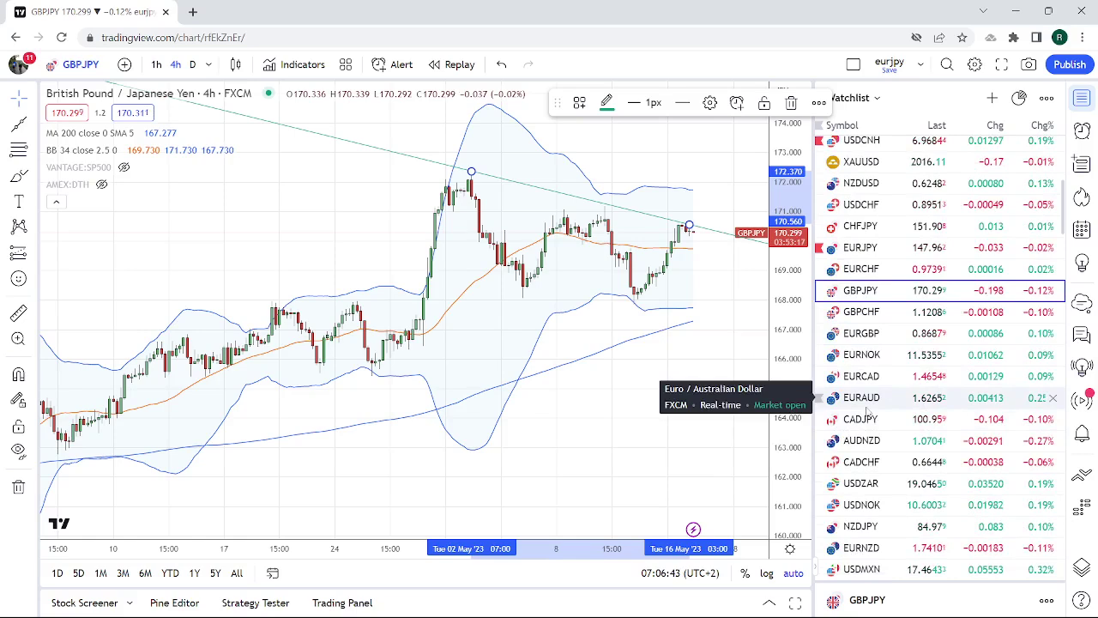
left_click(865, 382)
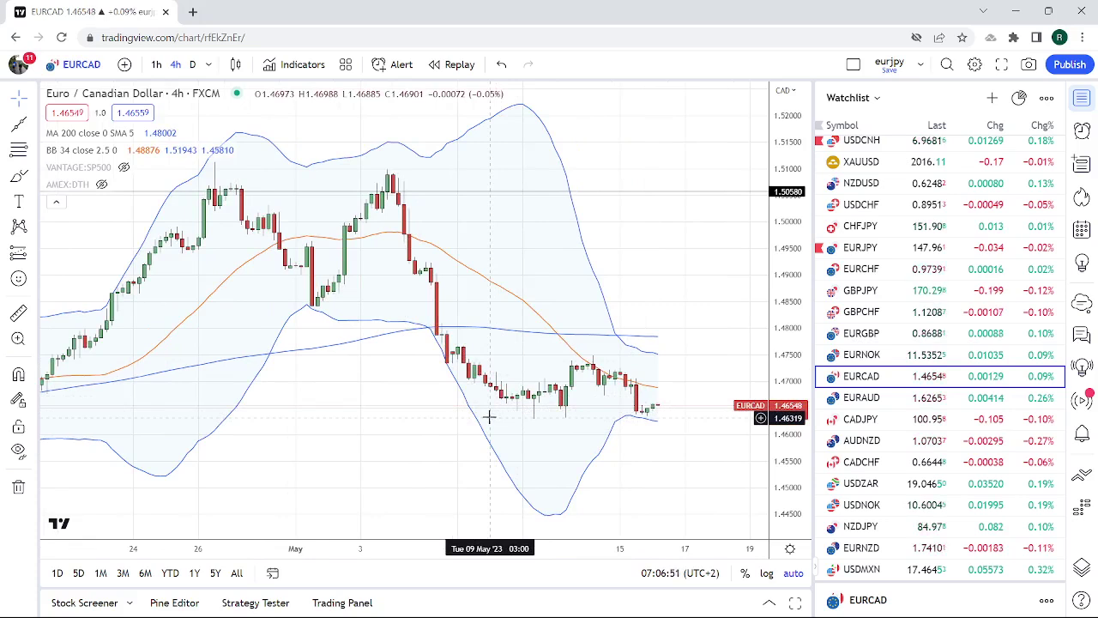
On daily EURCAD, draw a trend line from the mid-April low to recent candles.
left_click(193, 65)
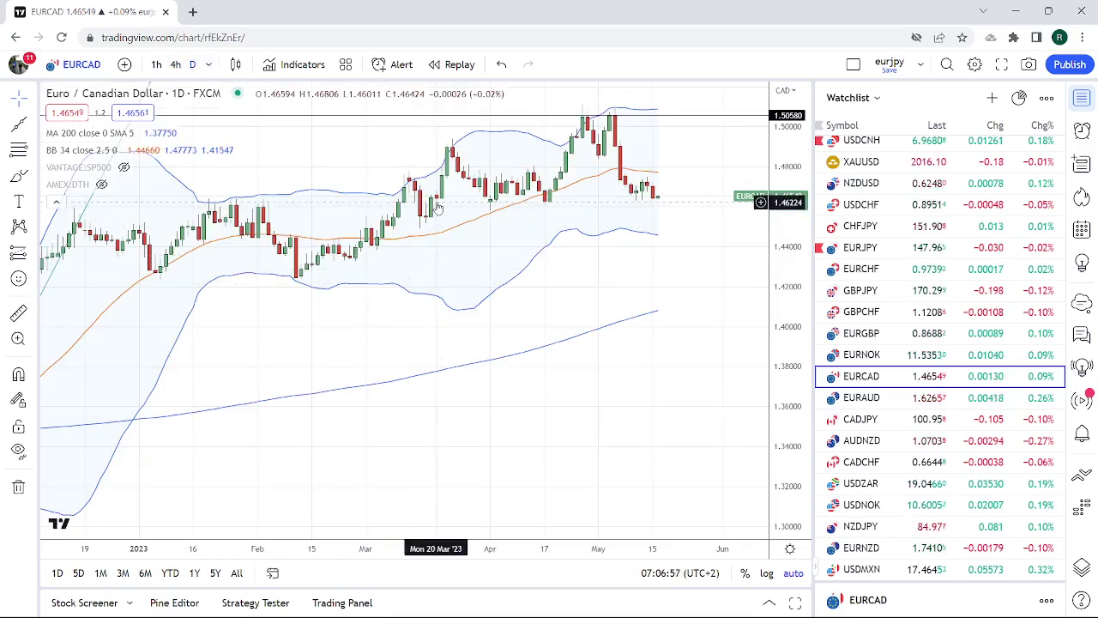
left_click(34, 126)
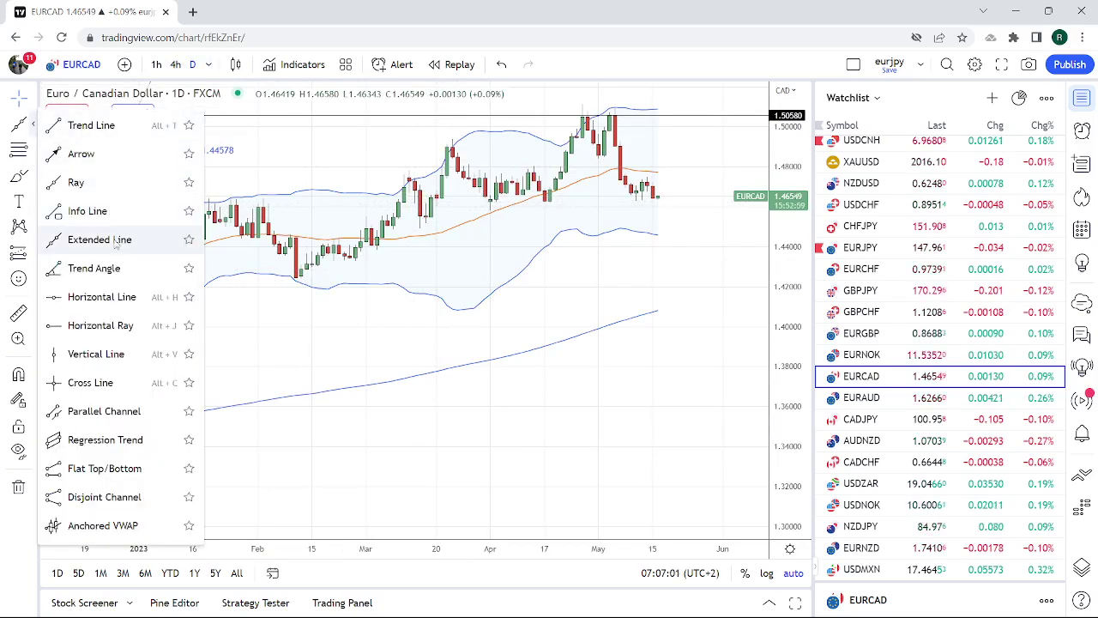
left_click(91, 125)
left_click(549, 206)
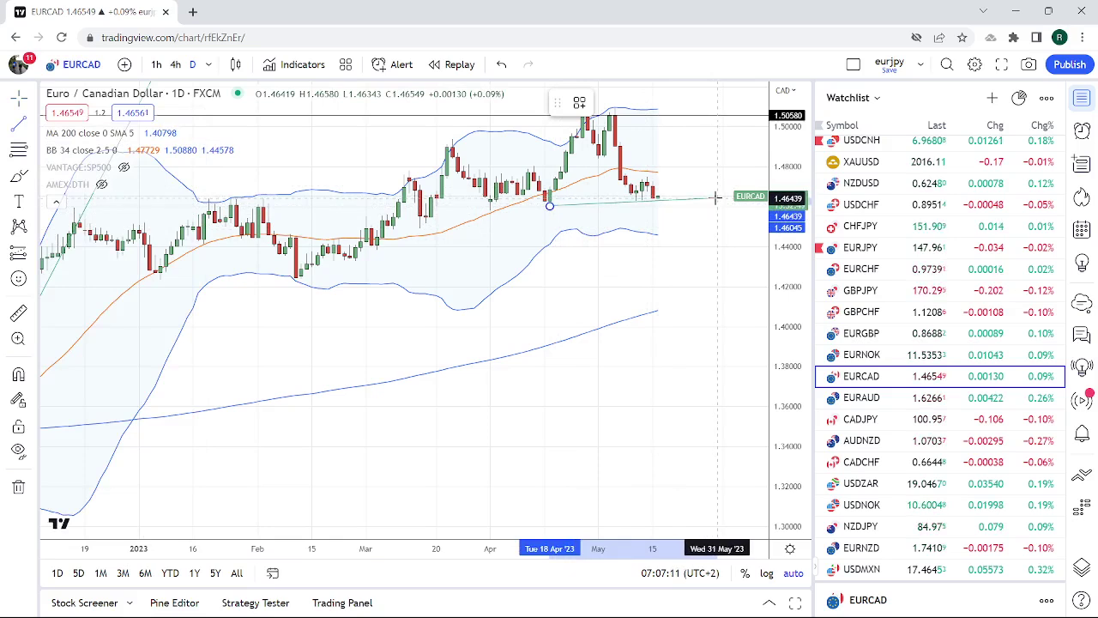
left_click(717, 198)
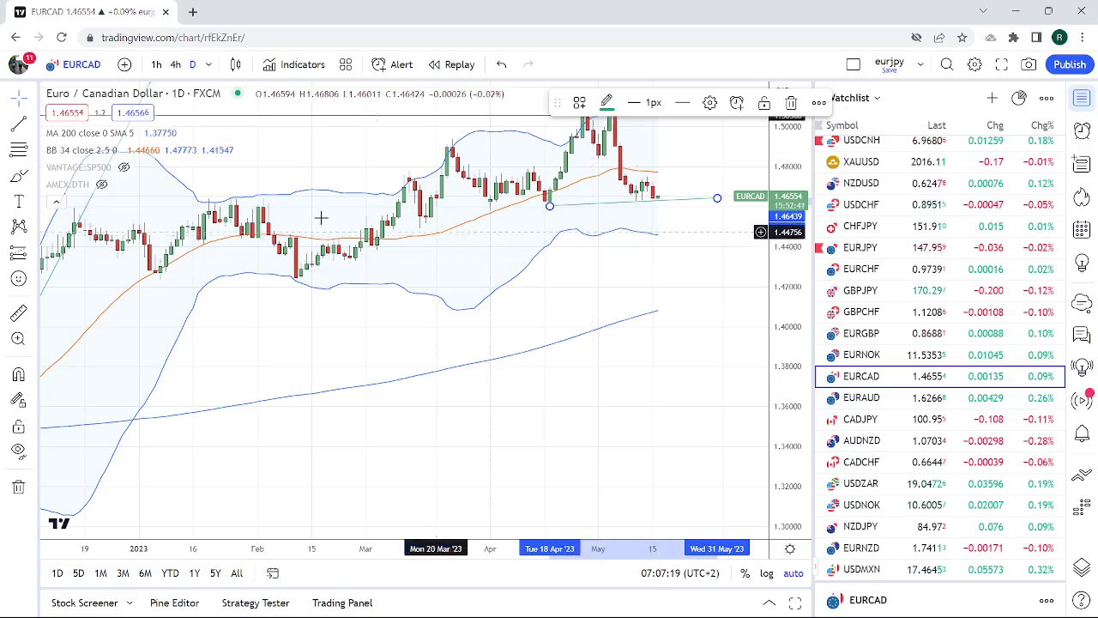
Return EURCAD to 4-hour candles, then scroll the watchlist and load USDCAD.
left_click(175, 65)
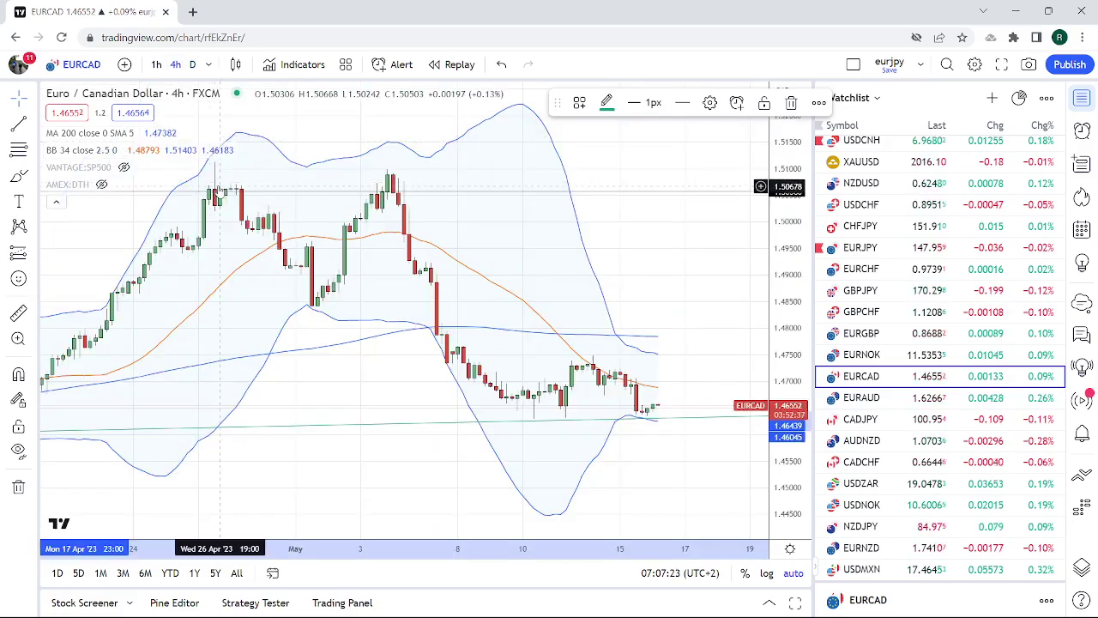
scroll(219, 248, "down", 2)
scroll(220, 319, "down", 2)
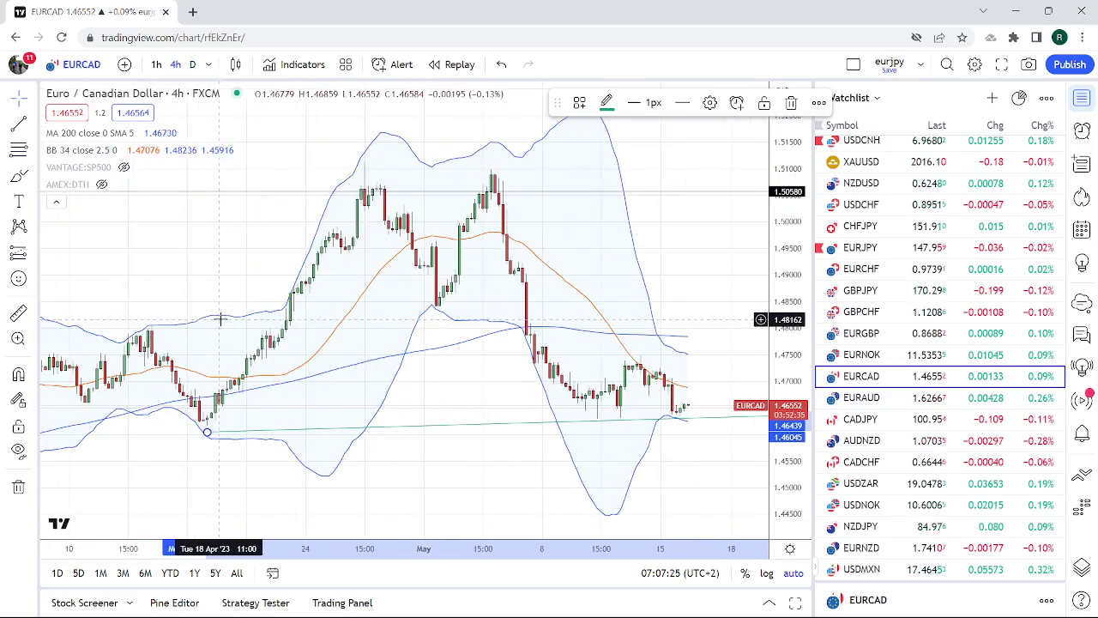
scroll(220, 320, "up", 1)
scroll(219, 321, "up", 1)
scroll(221, 323, "up", 1)
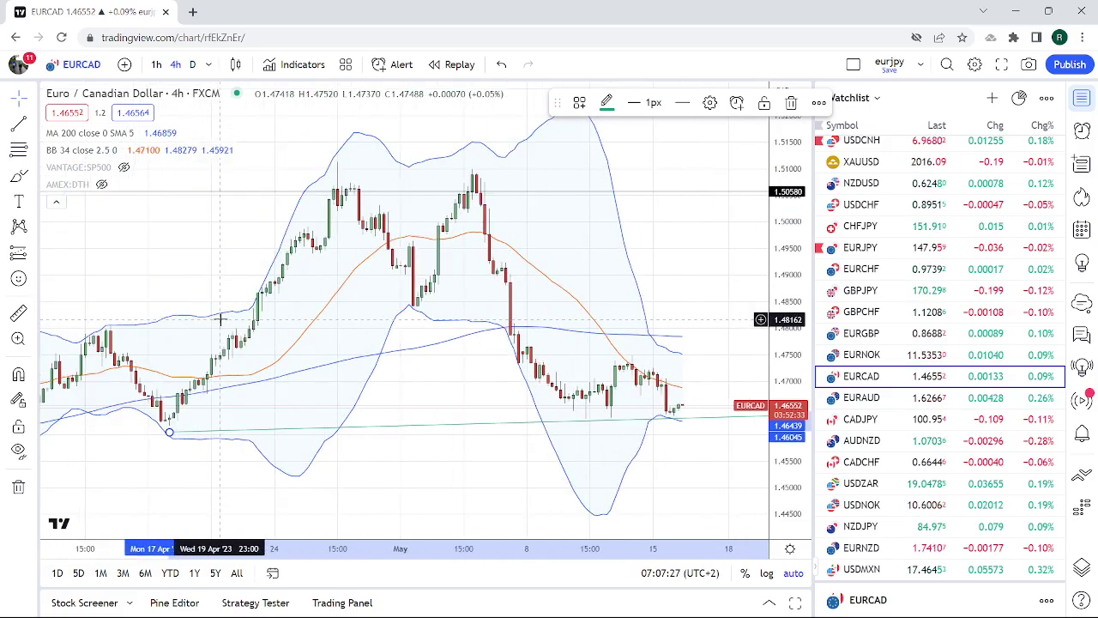
scroll(222, 326, "up", 1)
scroll(222, 324, "down", 1)
scroll(220, 320, "down", 1)
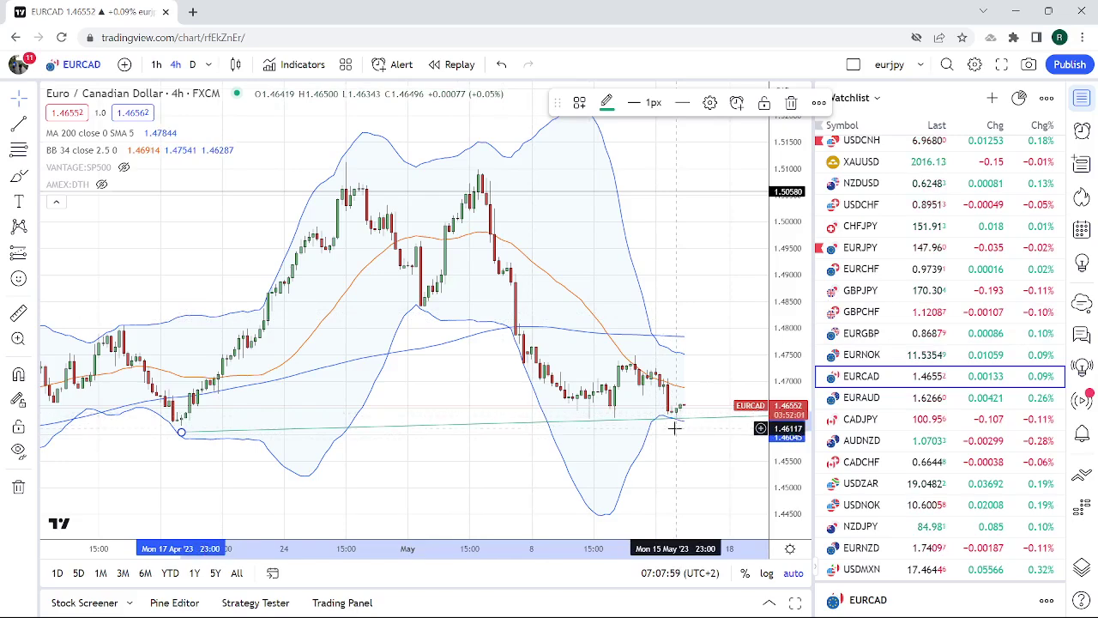
mouse_move(939, 441)
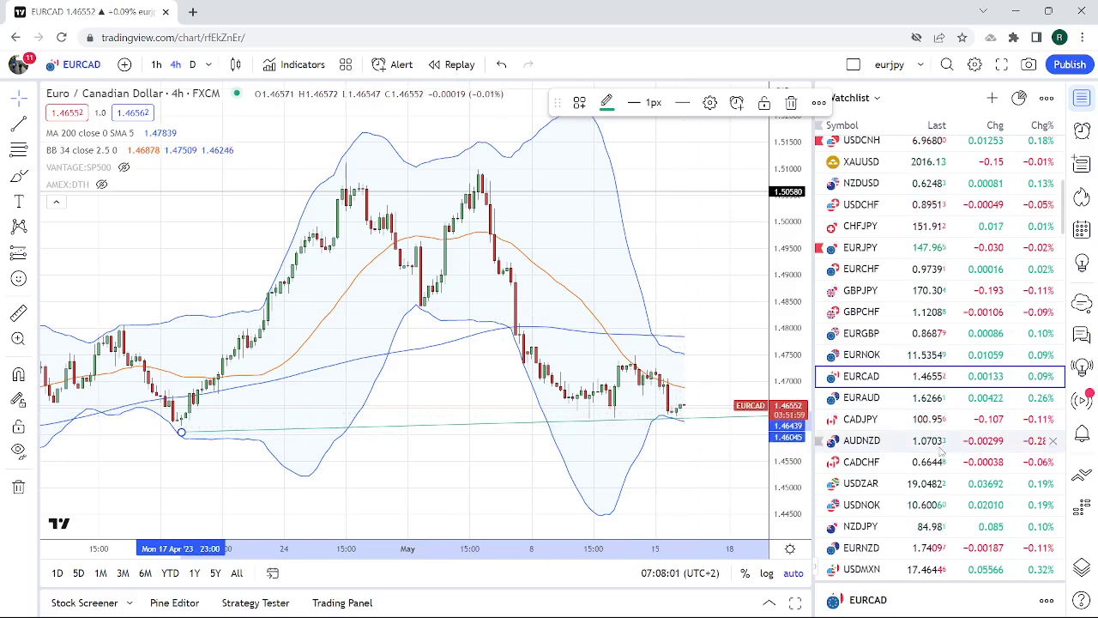
scroll(938, 458, "up", 2)
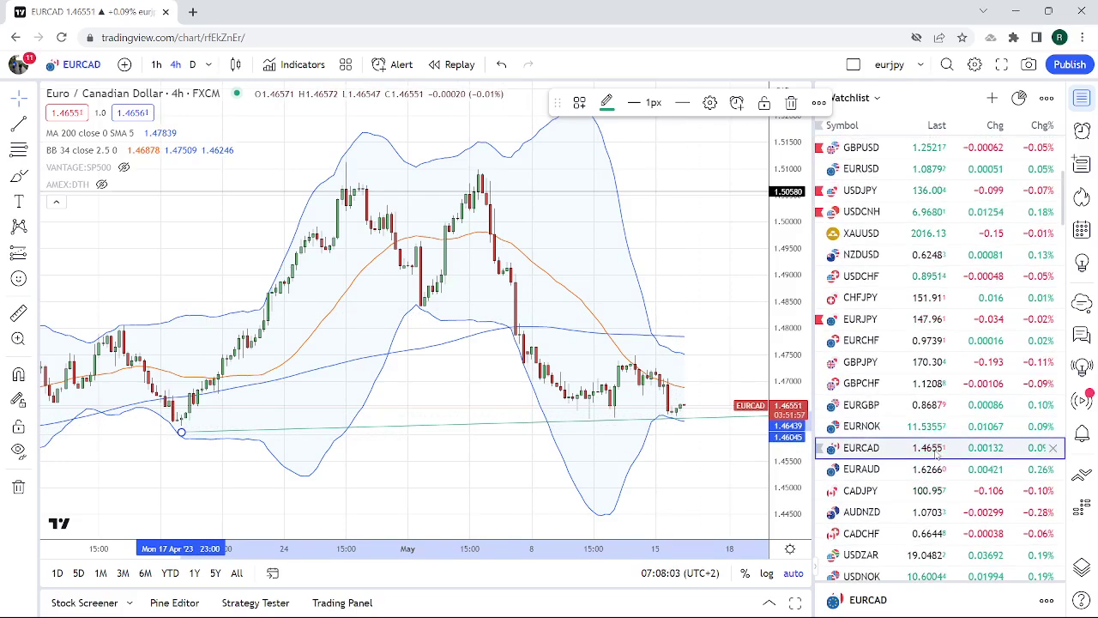
scroll(937, 457, "up", 2)
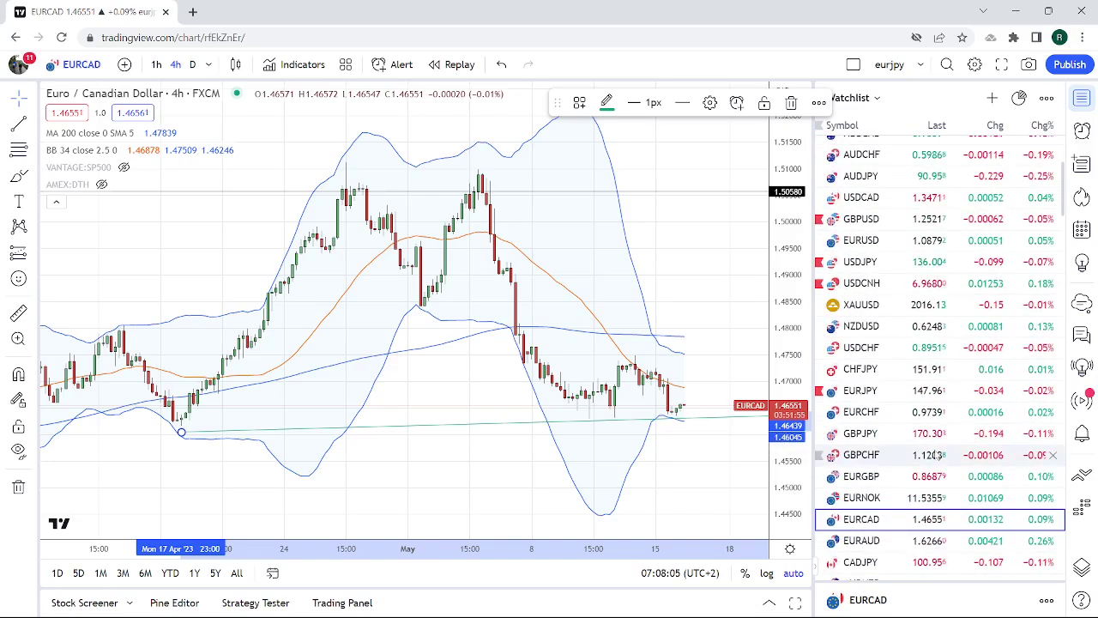
left_click(869, 199)
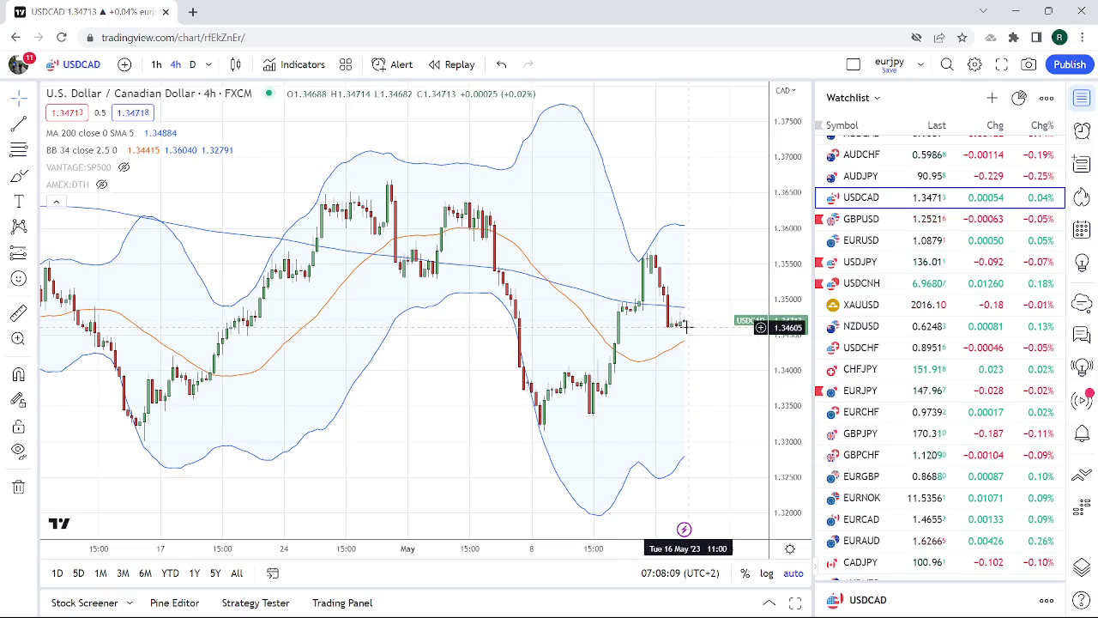
Put USDCAD on daily candles and draw a falling extended line from the March high across the May highs.
left_click(193, 64)
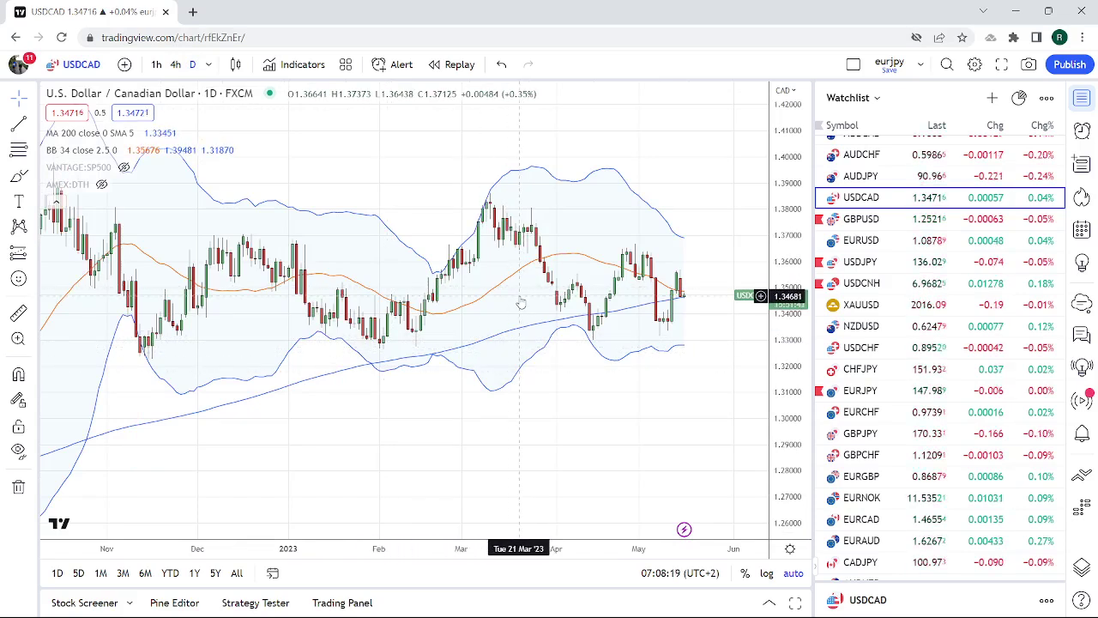
left_click(36, 127)
left_click(152, 242)
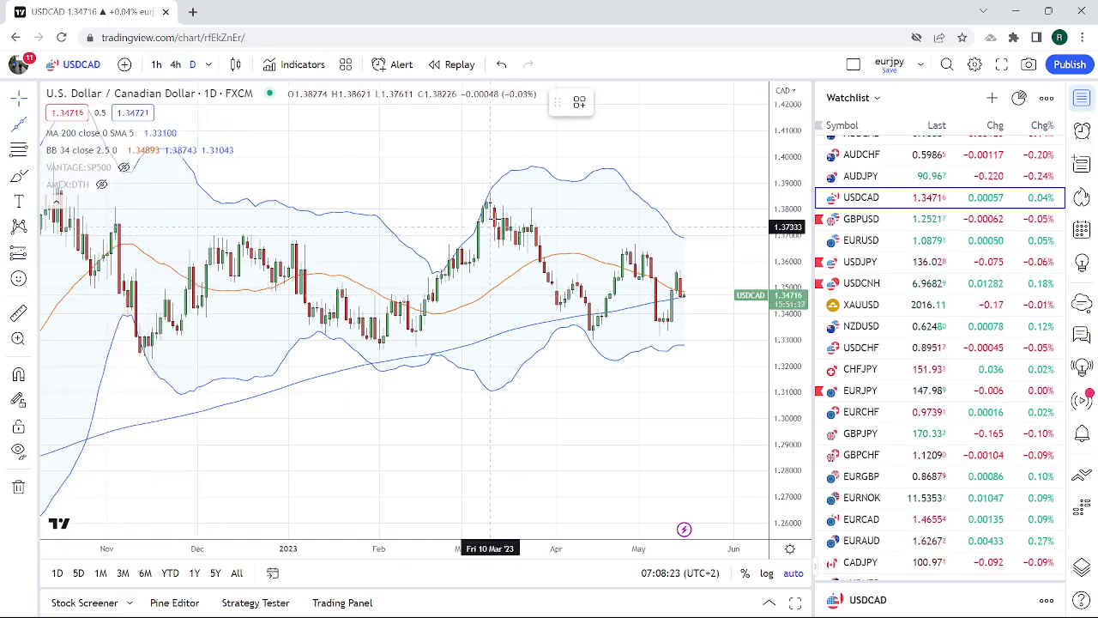
left_click(490, 190)
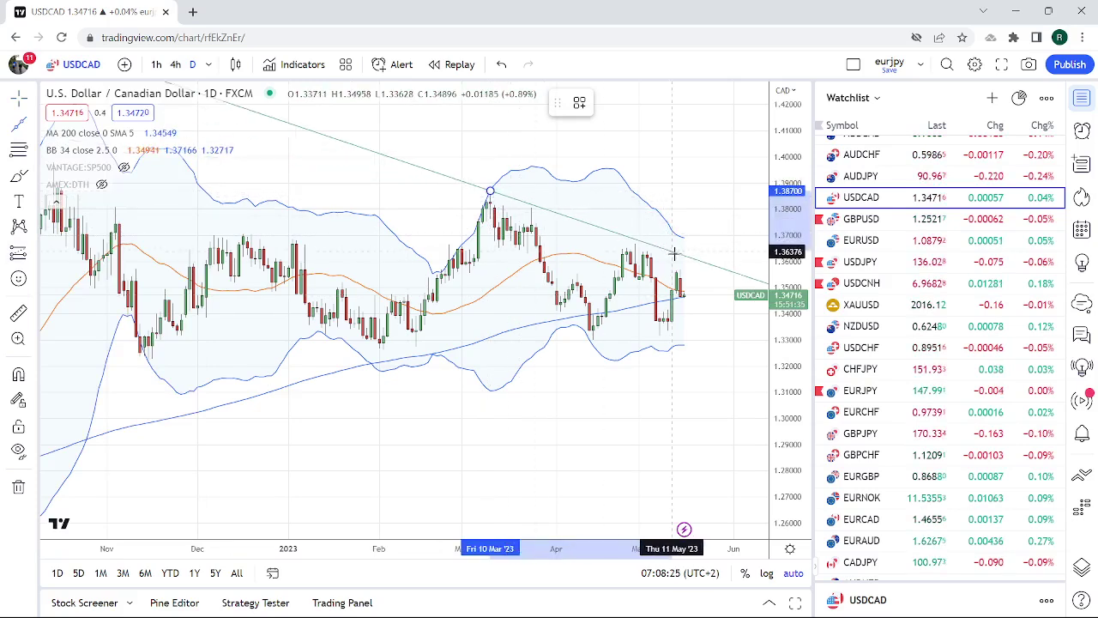
left_click(676, 258)
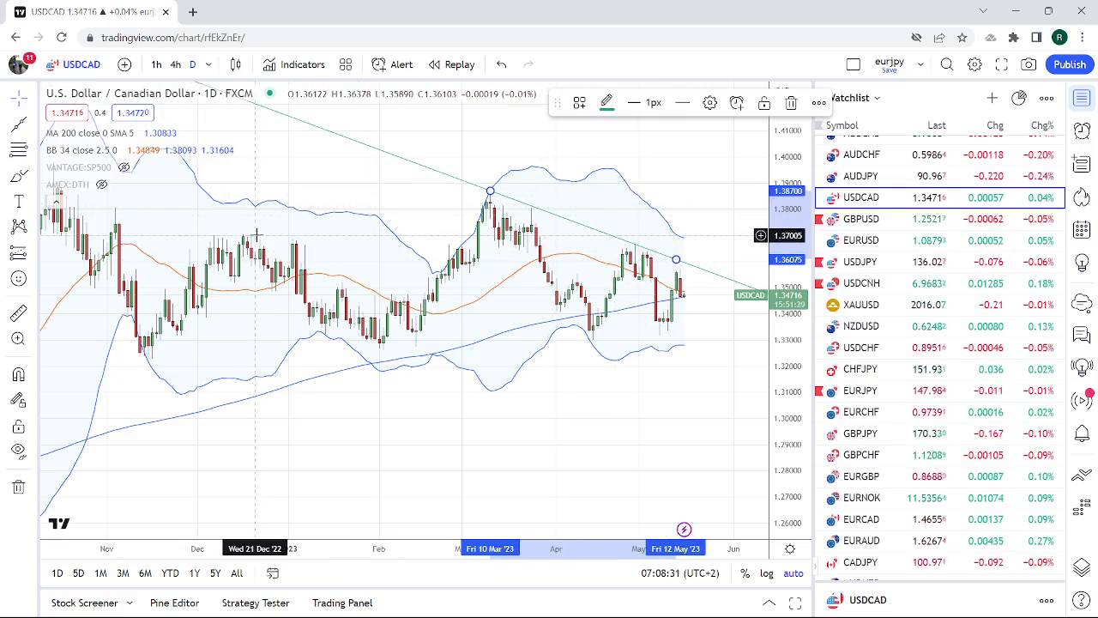
Draw a rising trend line from the November low under the April lows.
left_click(33, 124)
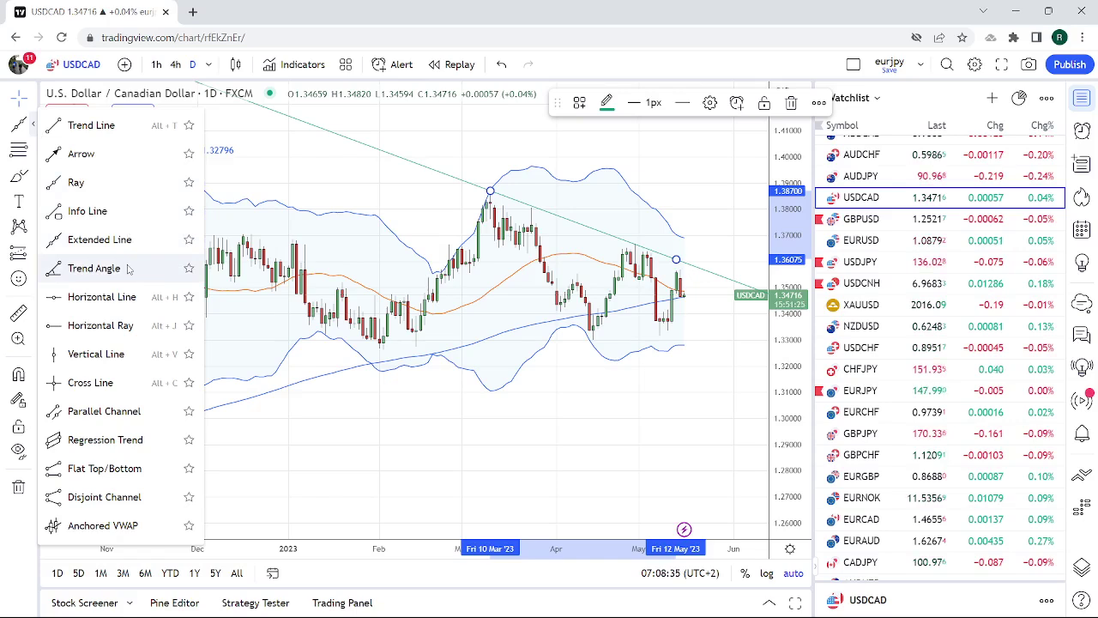
key("Escape")
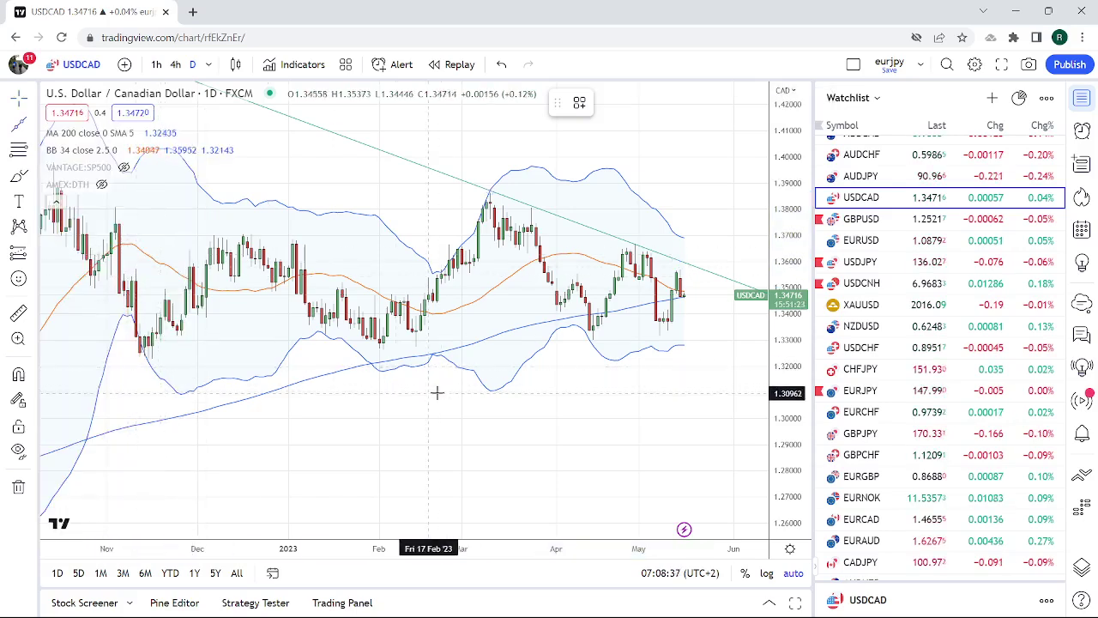
left_click(148, 363)
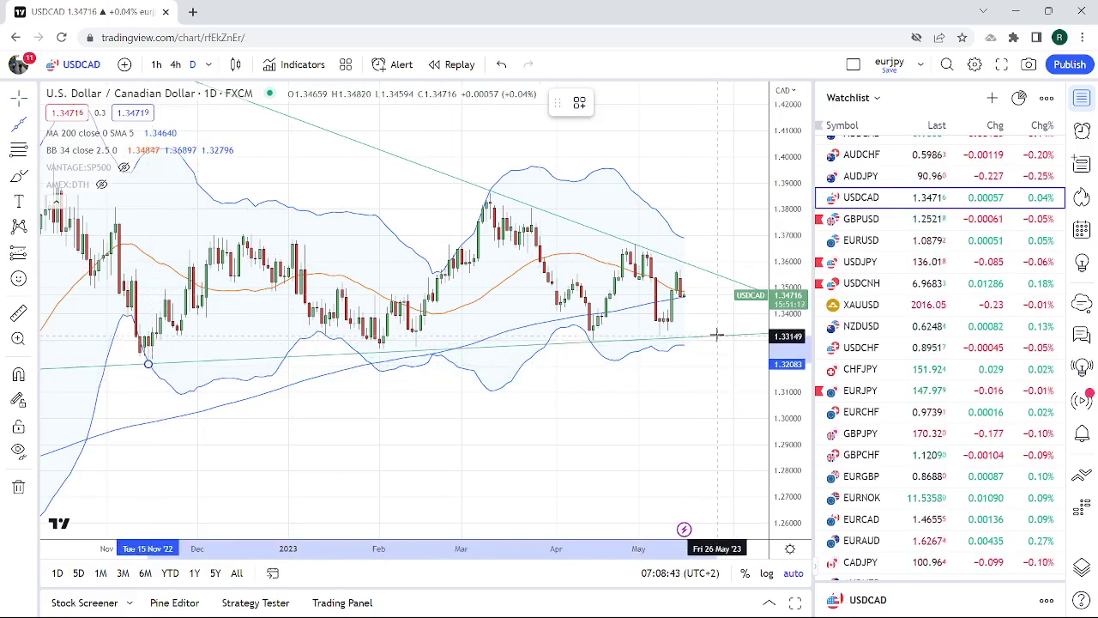
left_click(716, 333)
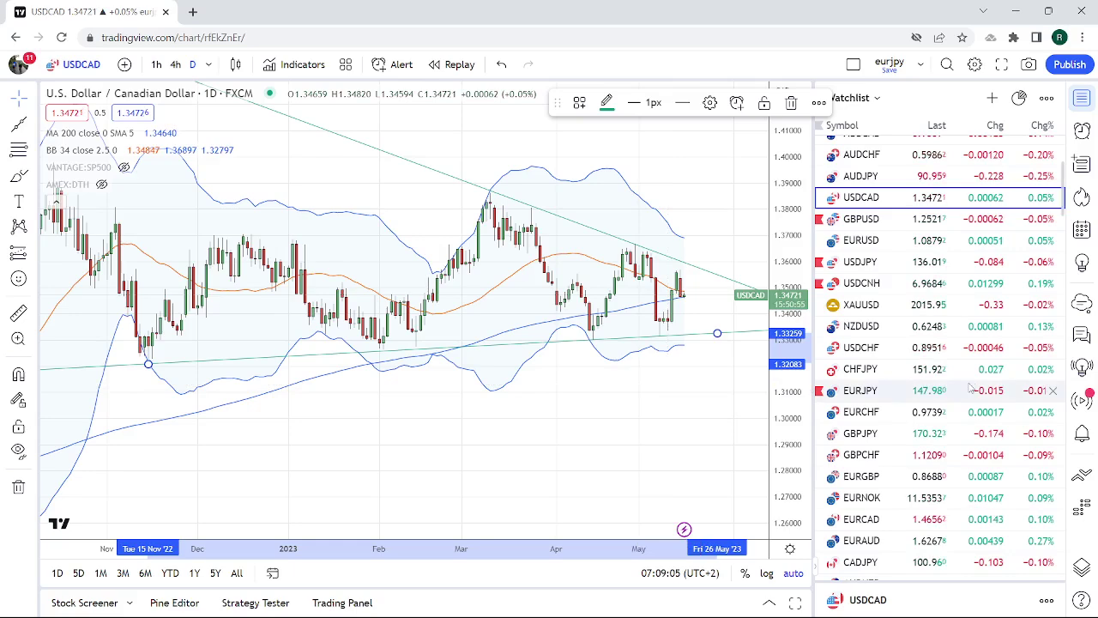
mouse_move(935, 262)
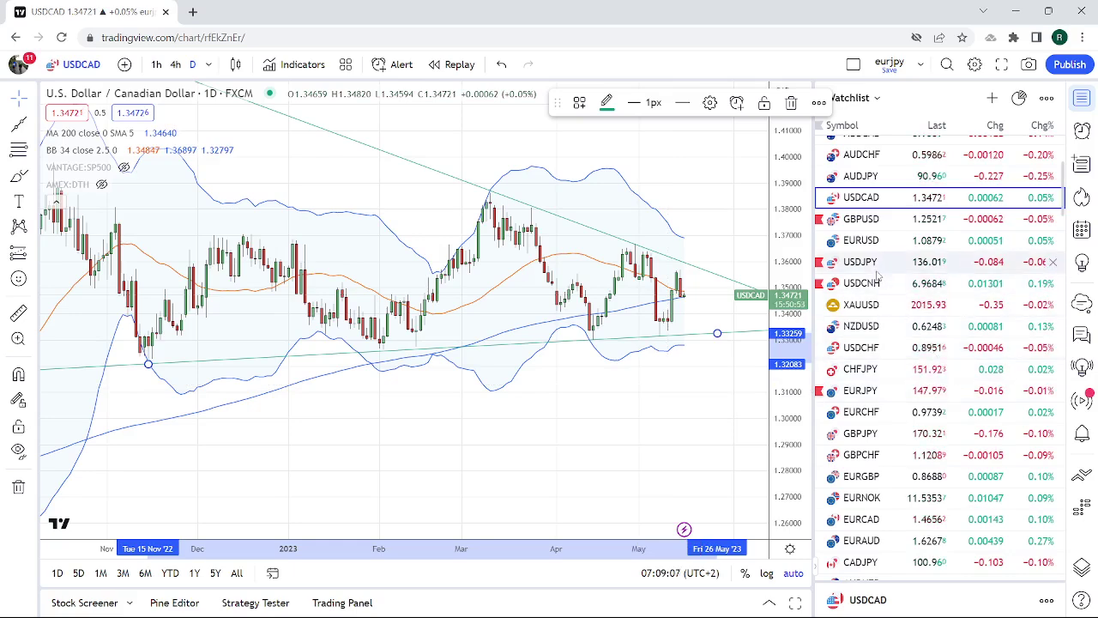
Load USDJPY from the watchlist to show its daily chart and green trend lines.
left_click(871, 263)
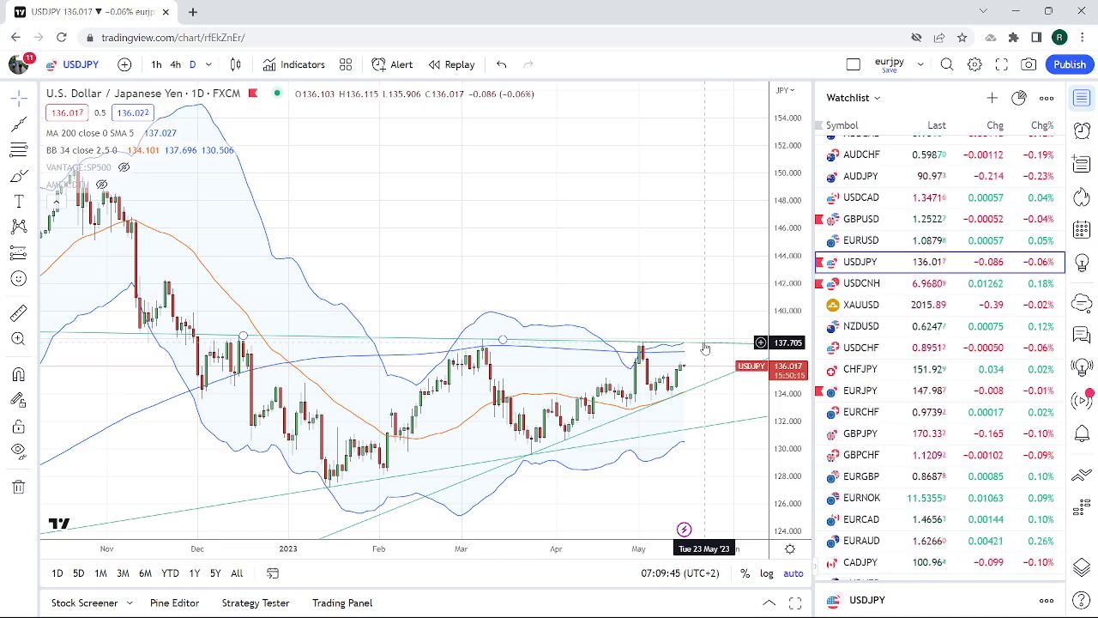
View EURUSD on 4-hour candles and zoom around it, then return to USDJPY.
left_click(871, 241)
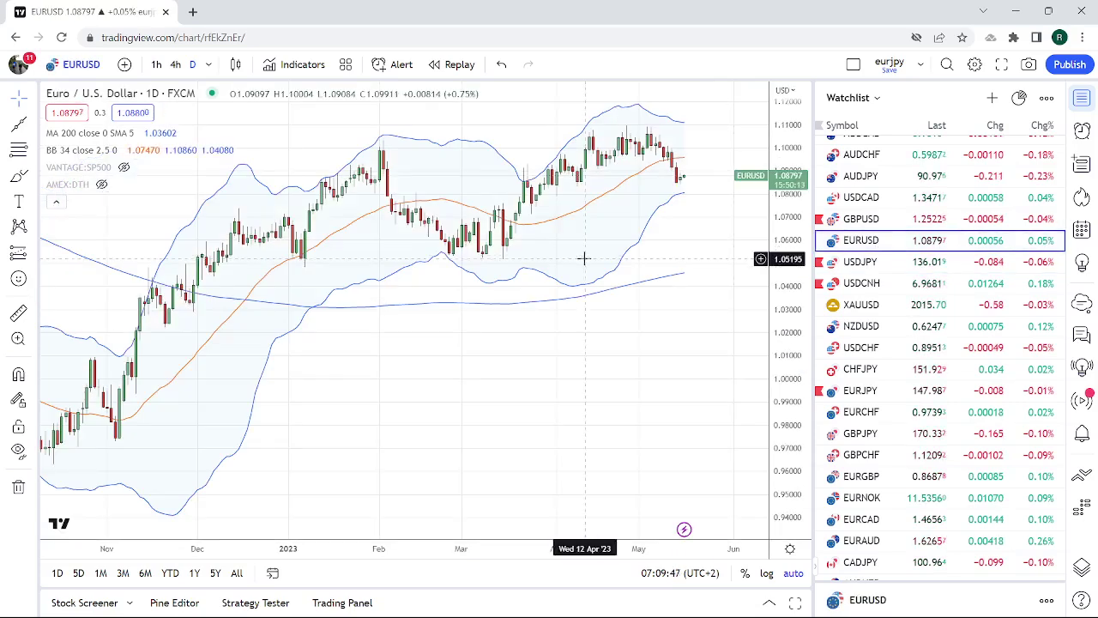
left_click(175, 65)
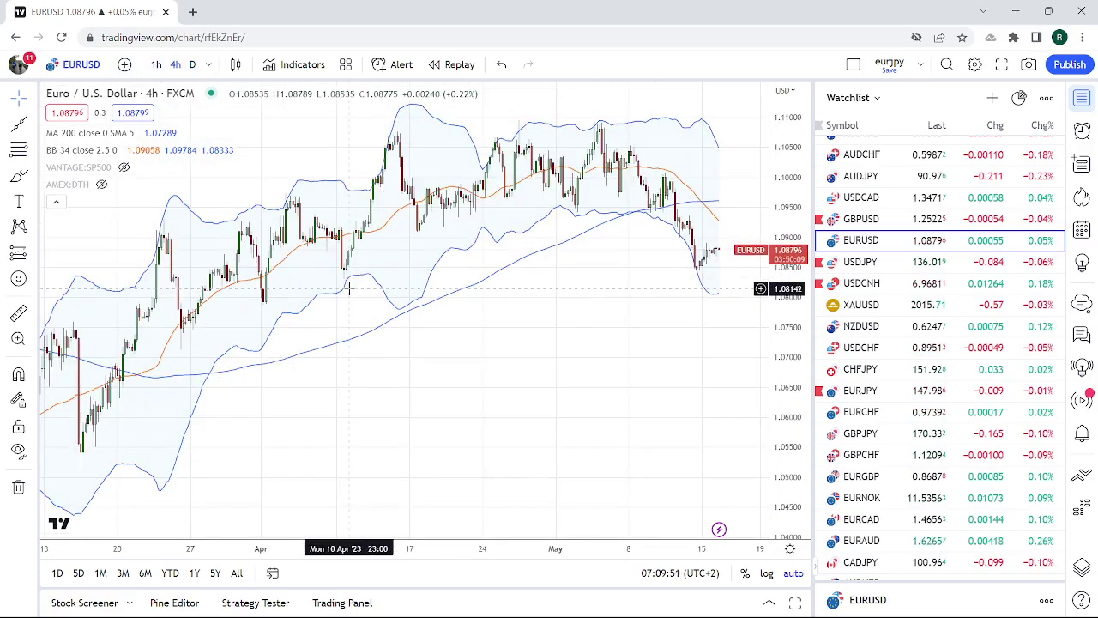
scroll(349, 288, "up", 2)
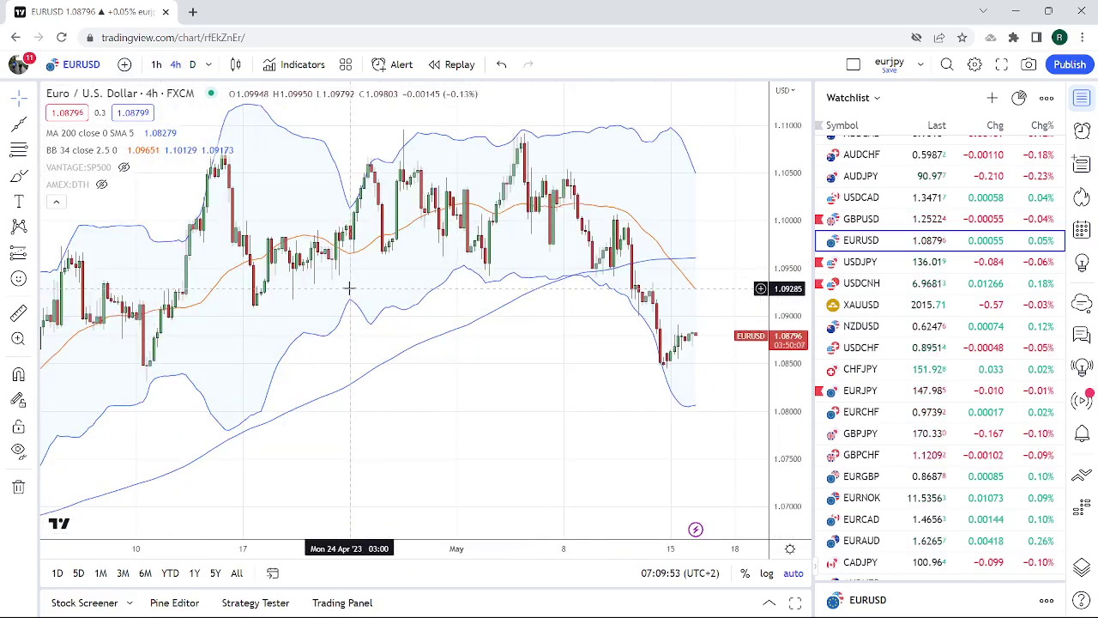
scroll(349, 288, "down", 2)
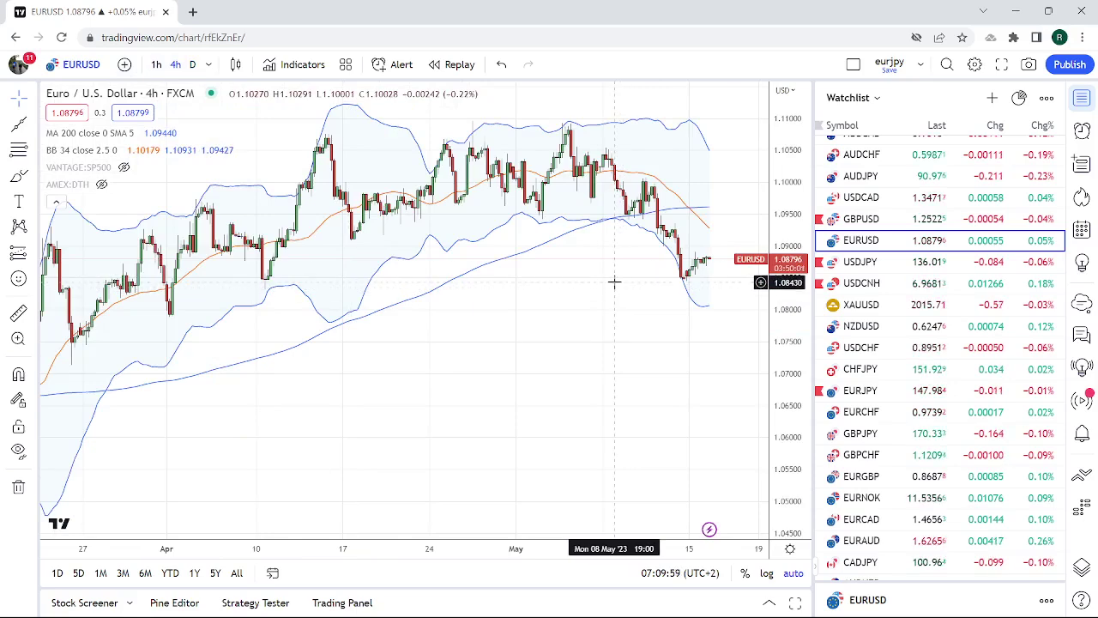
scroll(614, 281, "down", 1)
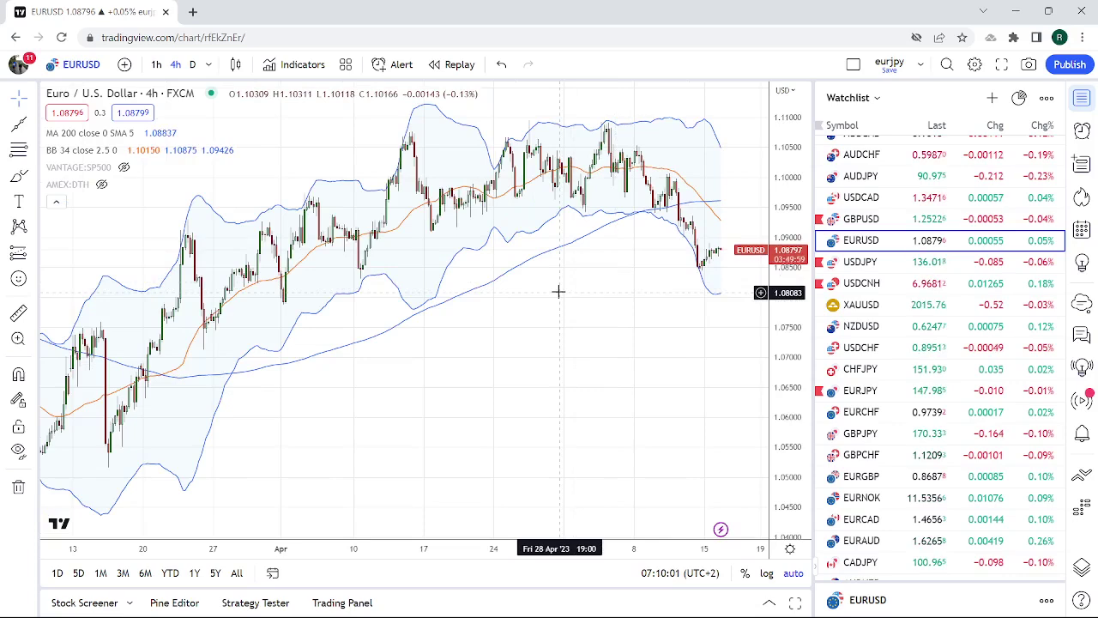
scroll(558, 301, "up", 1)
scroll(556, 309, "up", 1)
scroll(556, 309, "down", 1)
scroll(556, 309, "down", 1)
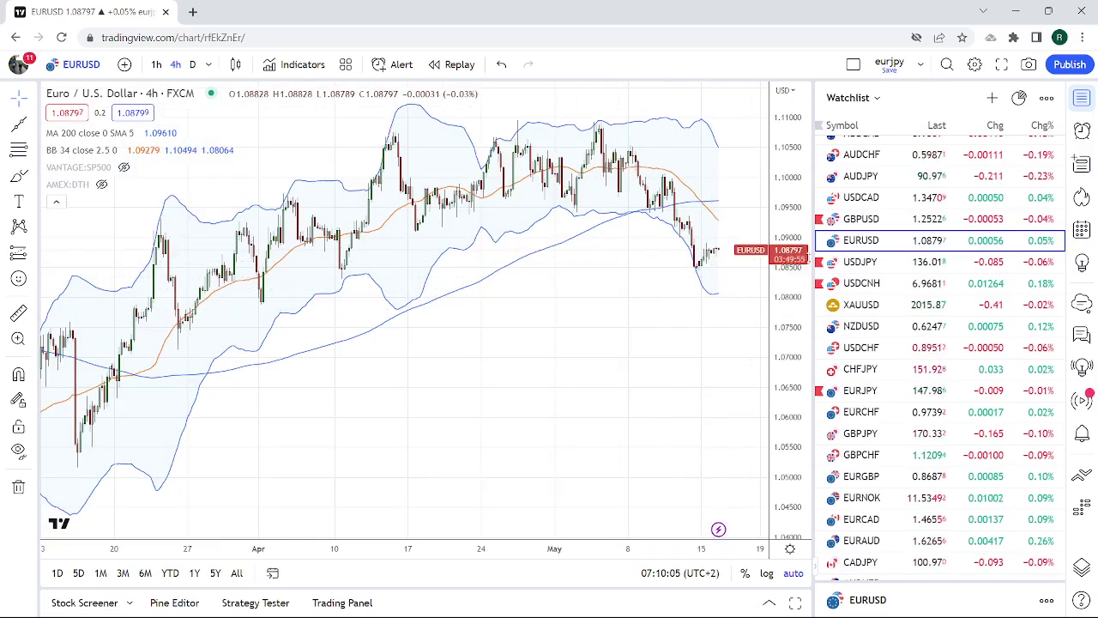
left_click(868, 263)
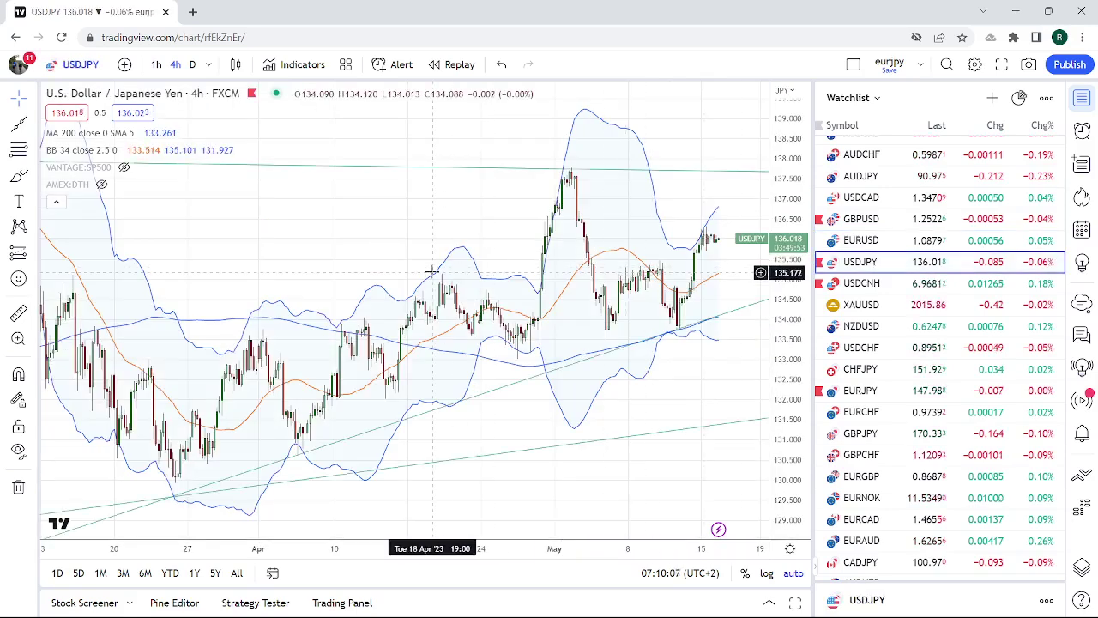
Zoom in on USDJPY and switch it to 1-hour candles, then load gold XAUUSD.
scroll(346, 262, "up", 2)
scroll(344, 248, "up", 2)
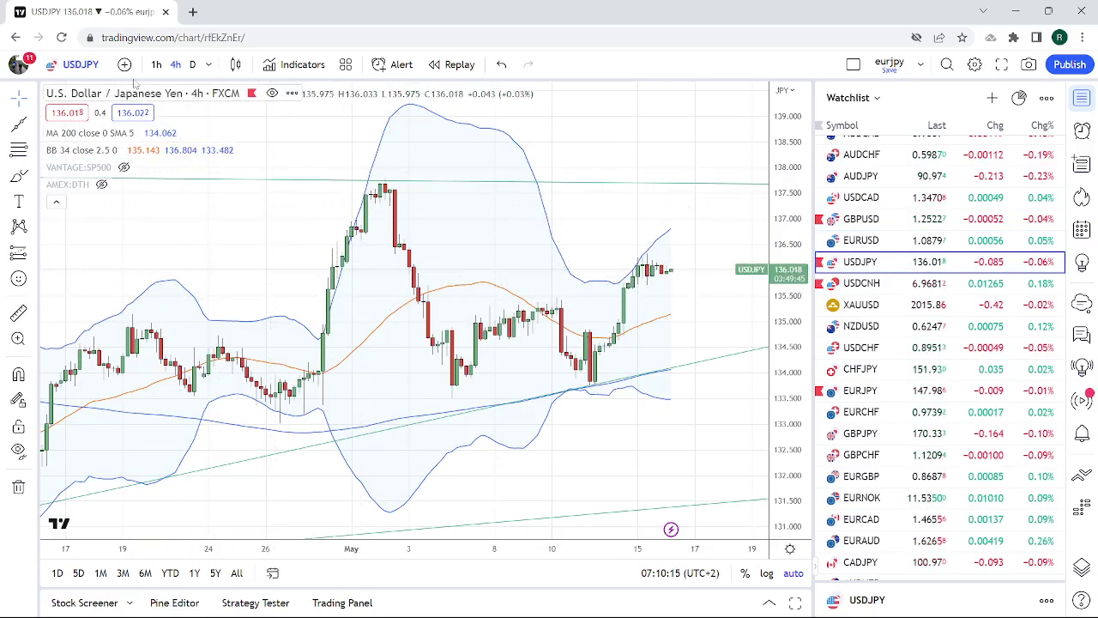
left_click(157, 65)
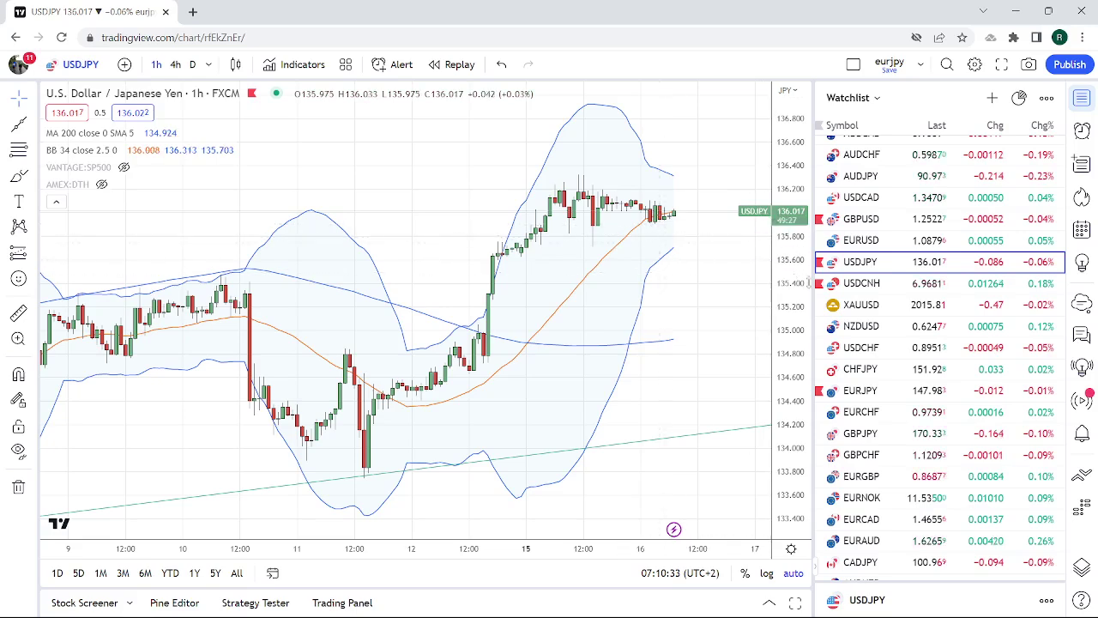
left_click(861, 305)
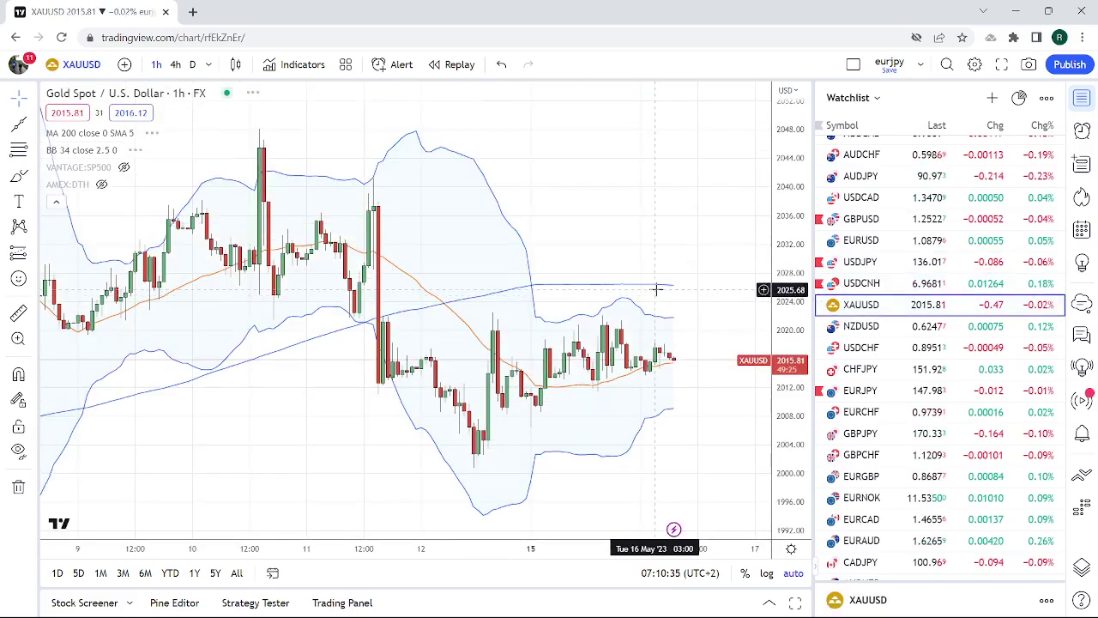
Switch the Gold Spot XAUUSD chart to the daily (D) timeframe.
left_click(192, 64)
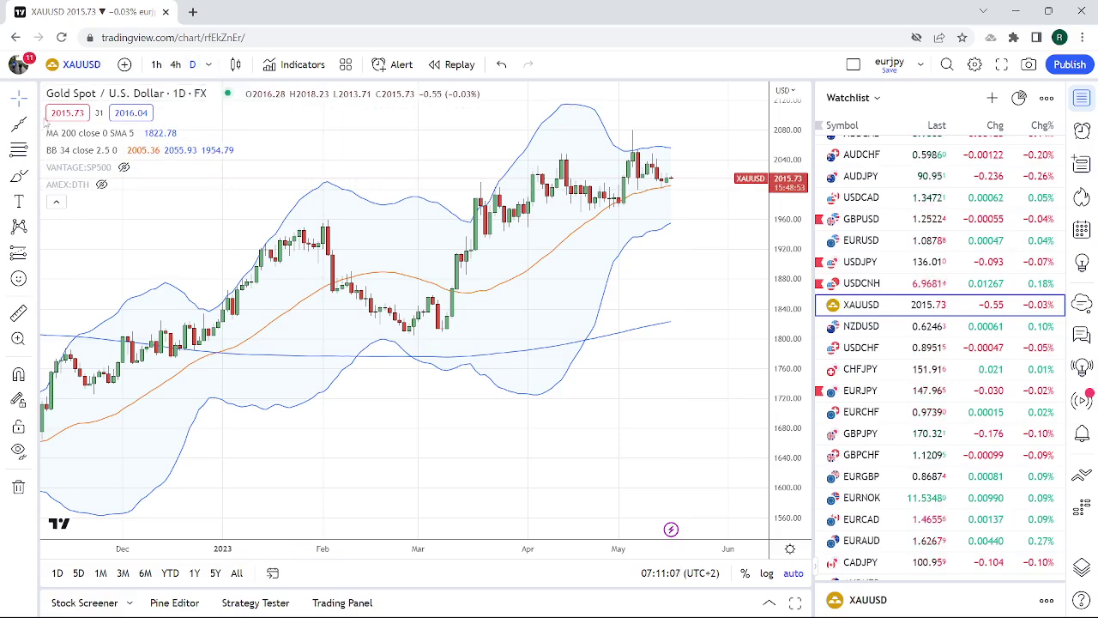
Draw an extended line from gold's late-March low through the May lows, then switch to 4h candles.
left_click(35, 126)
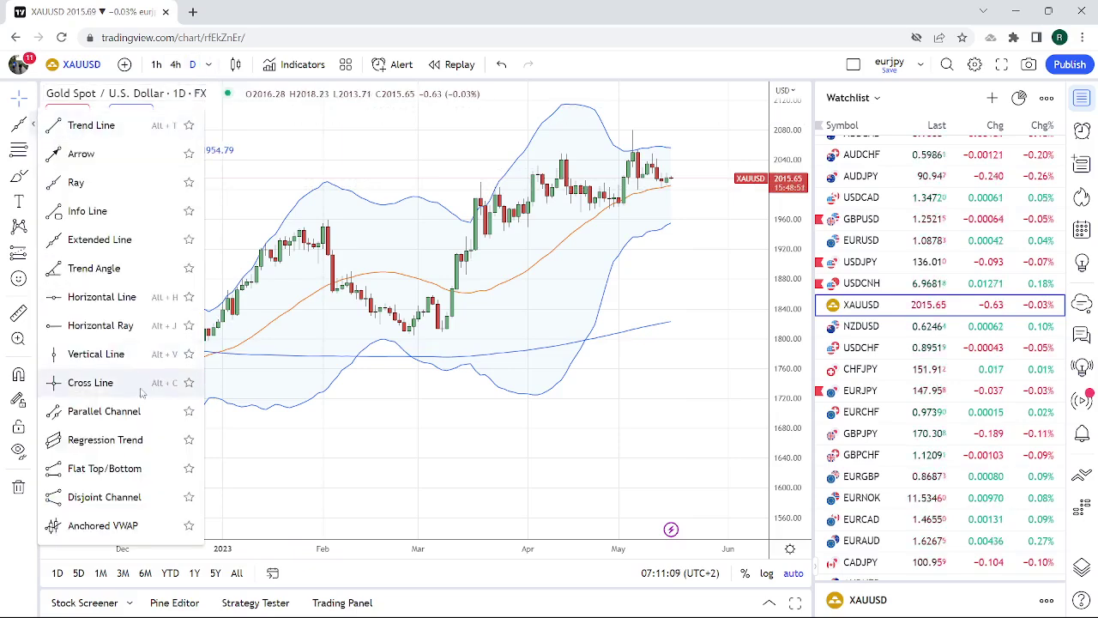
left_click(100, 239)
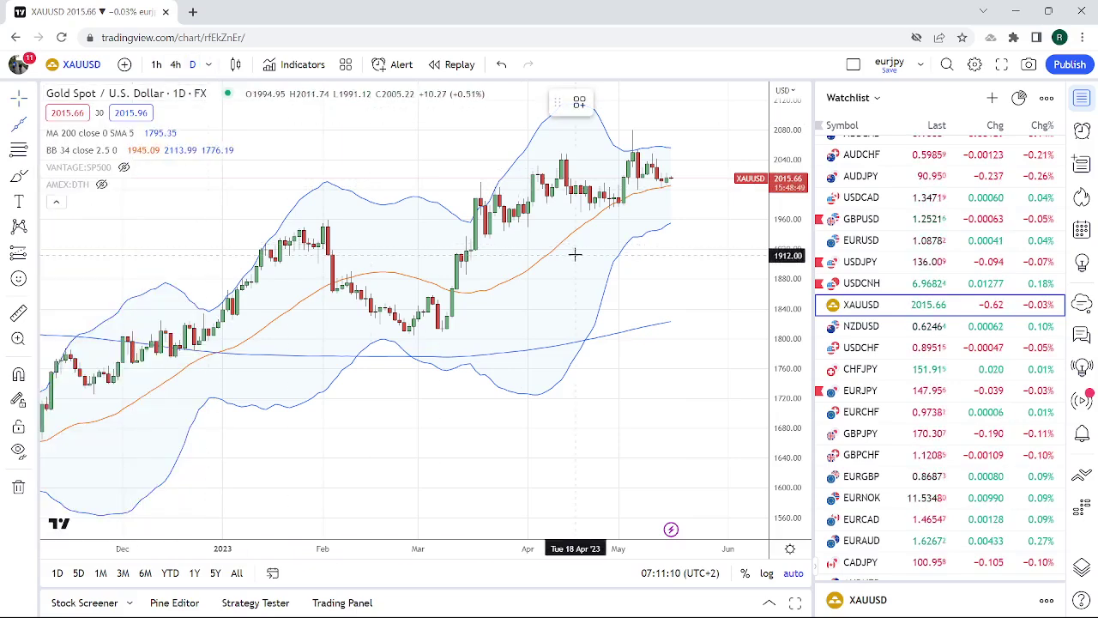
left_click(489, 239)
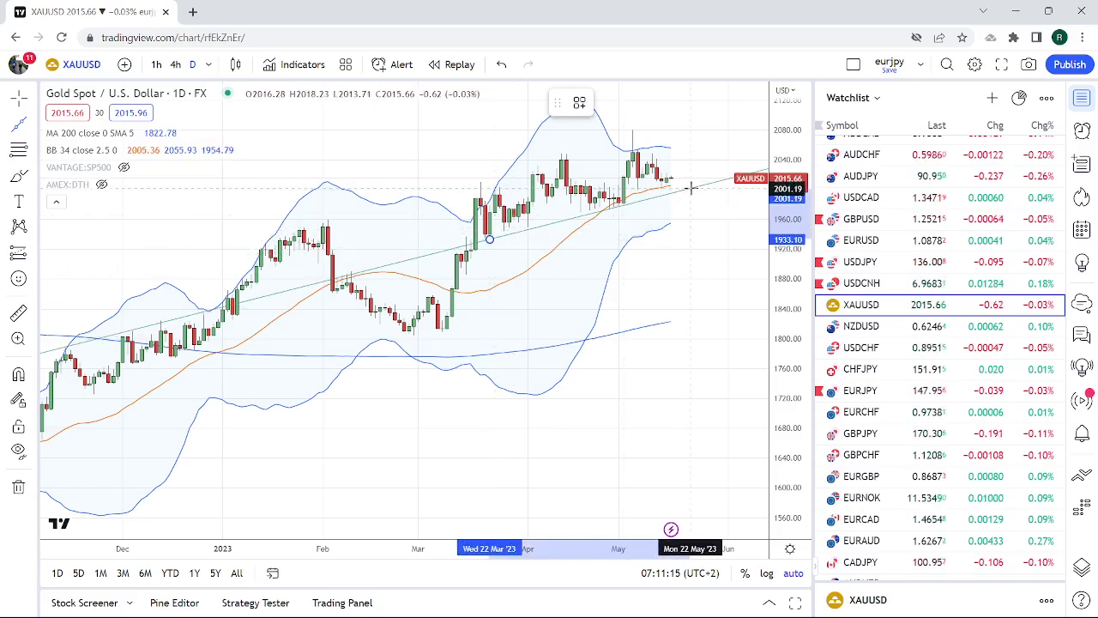
left_click(691, 187)
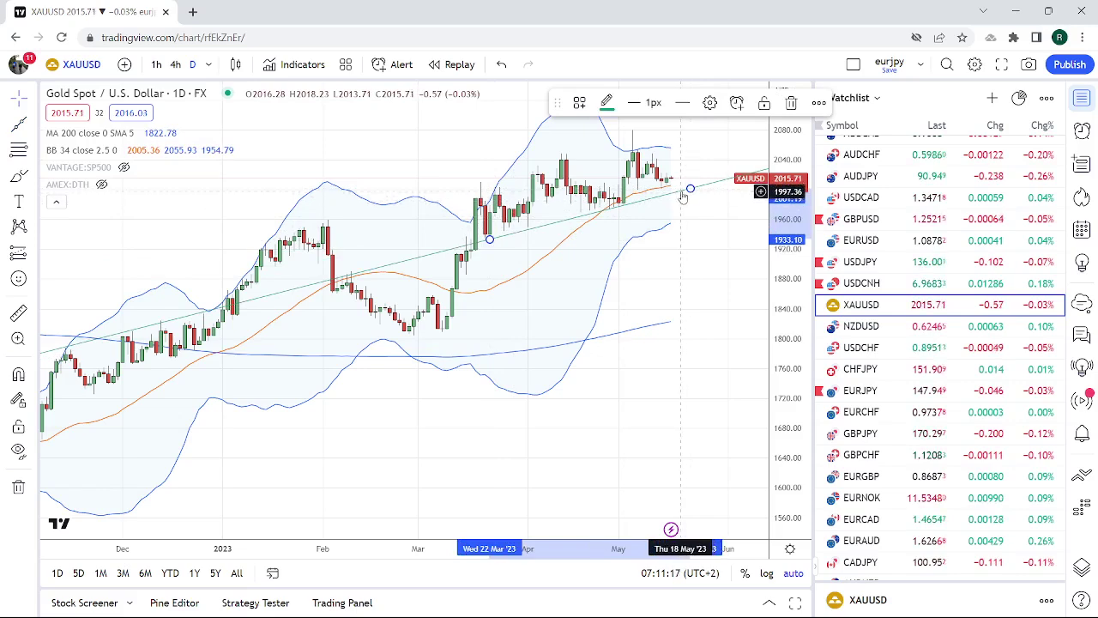
left_click(175, 67)
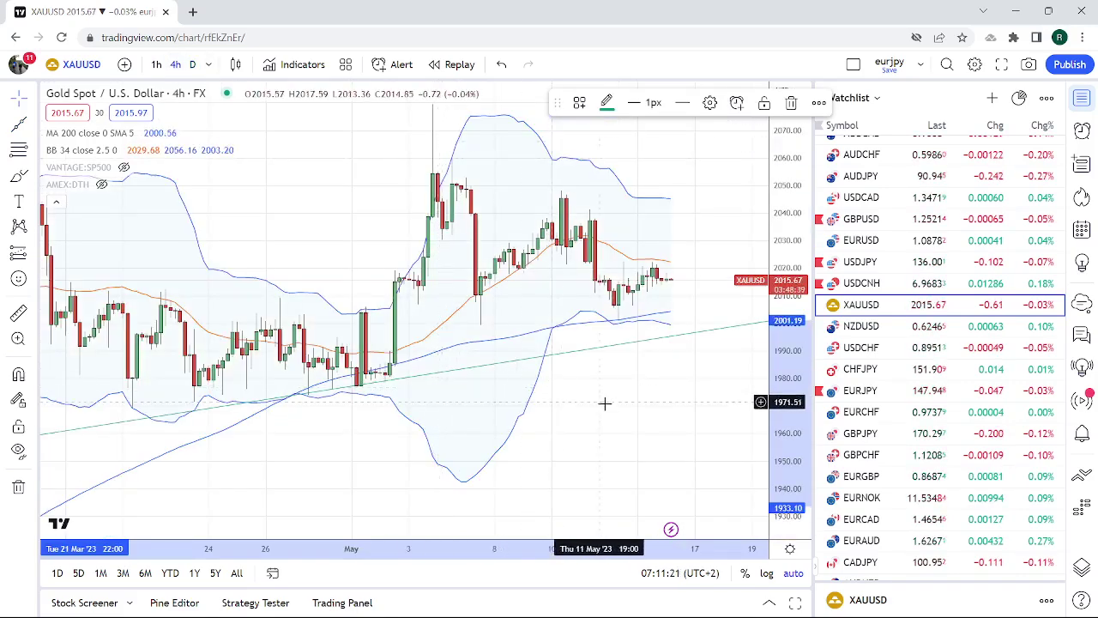